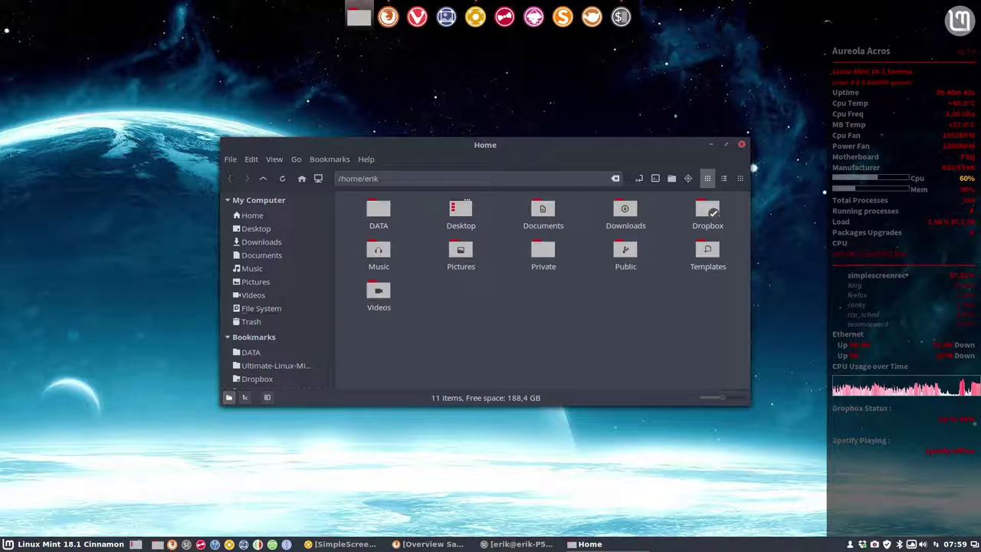
Go to the .icons folder in the home directory and open its Sardi-Flat-Colora theme folder
drag(509, 136, 510, 41)
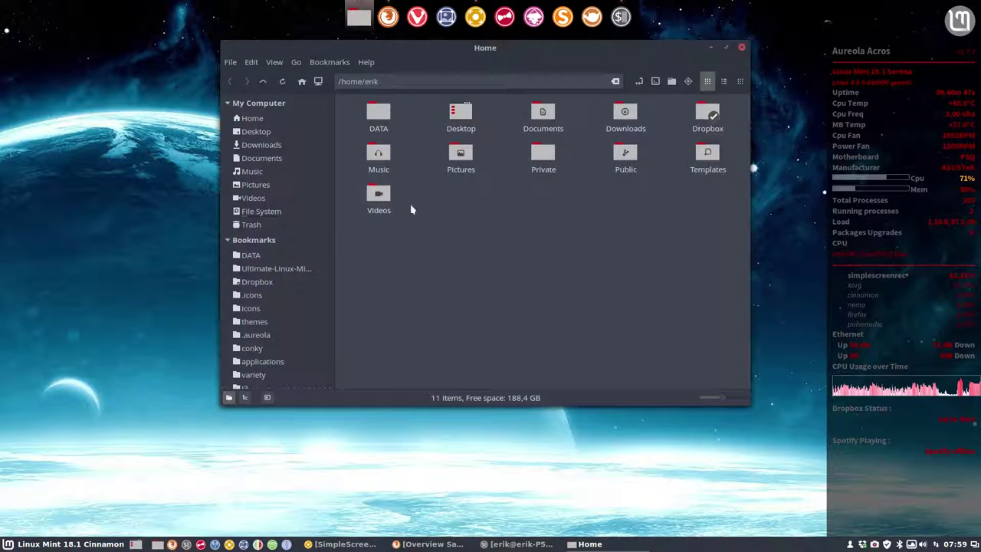
click(263, 295)
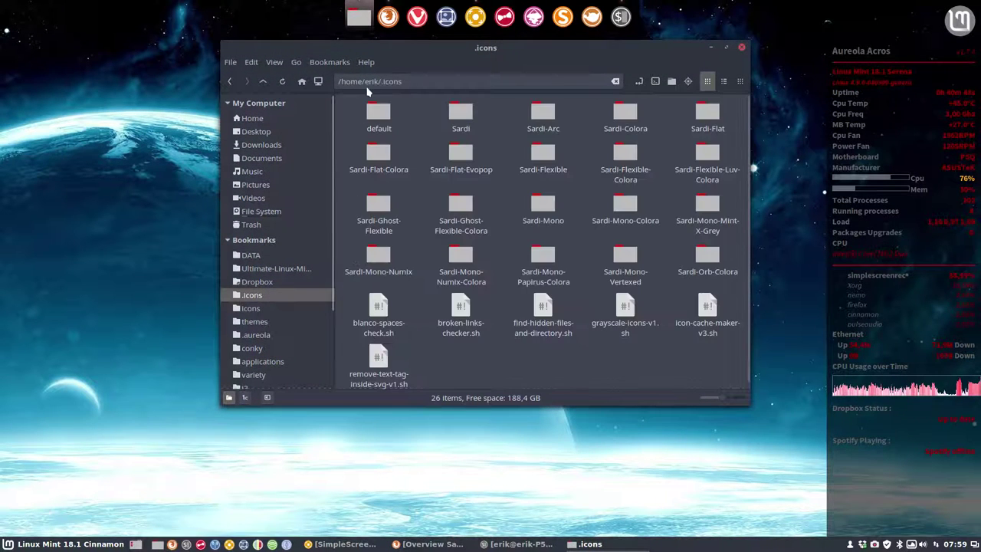
click(383, 155)
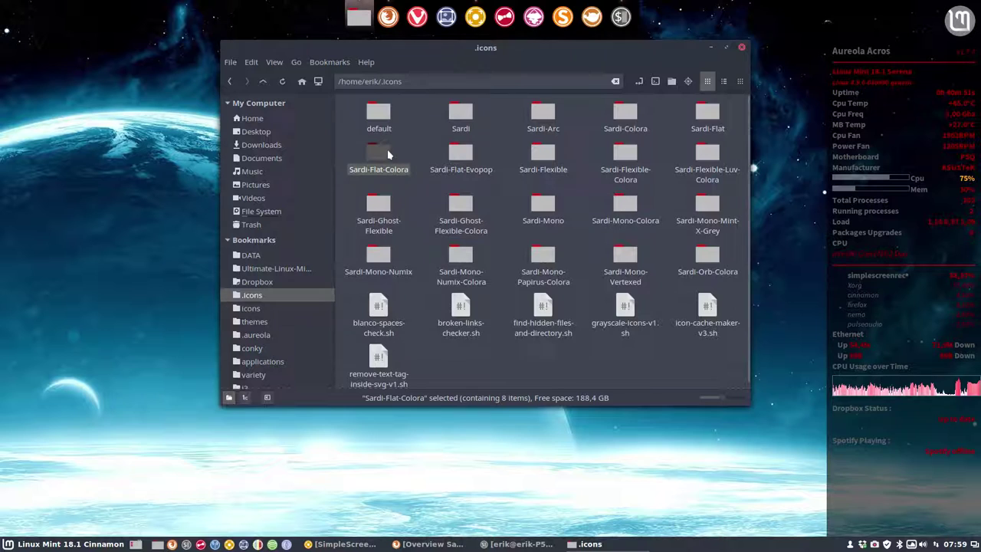
double_click(383, 155)
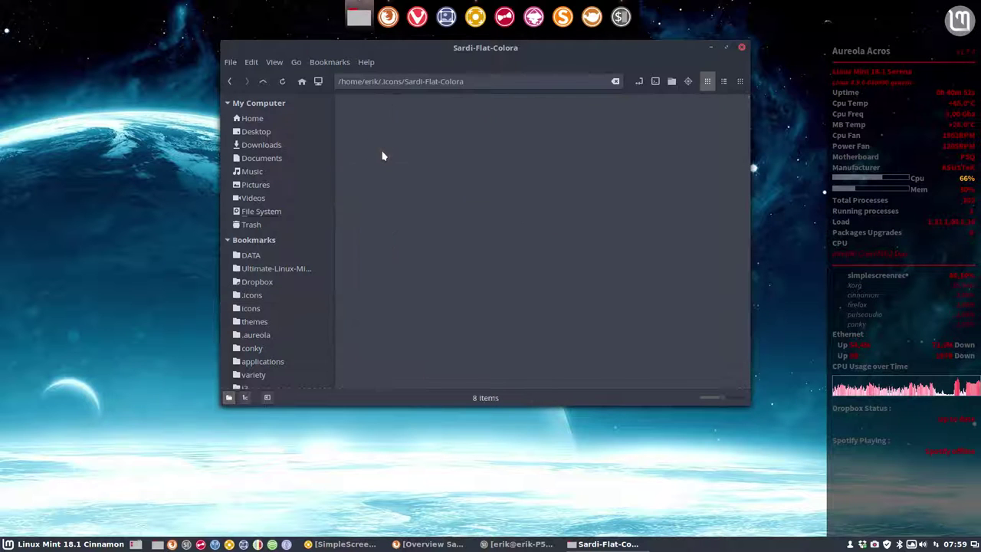
Examine the deep-sky, majestic and polo colour scripts in Sardi-Flat-Colora, and return to the parent .icons folder
click(460, 115)
click(459, 155)
click(377, 153)
click(450, 161)
click(383, 156)
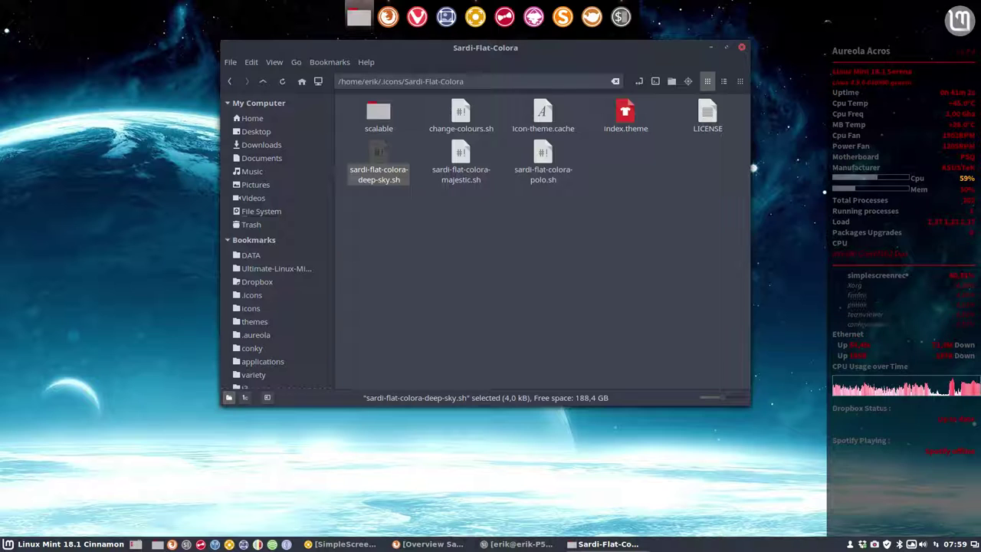
click(378, 111)
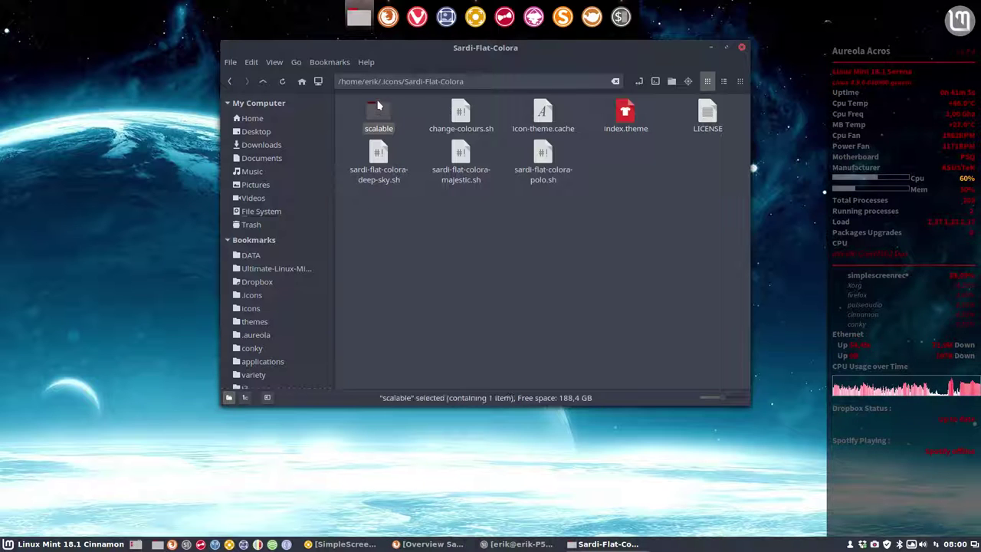
click(385, 164)
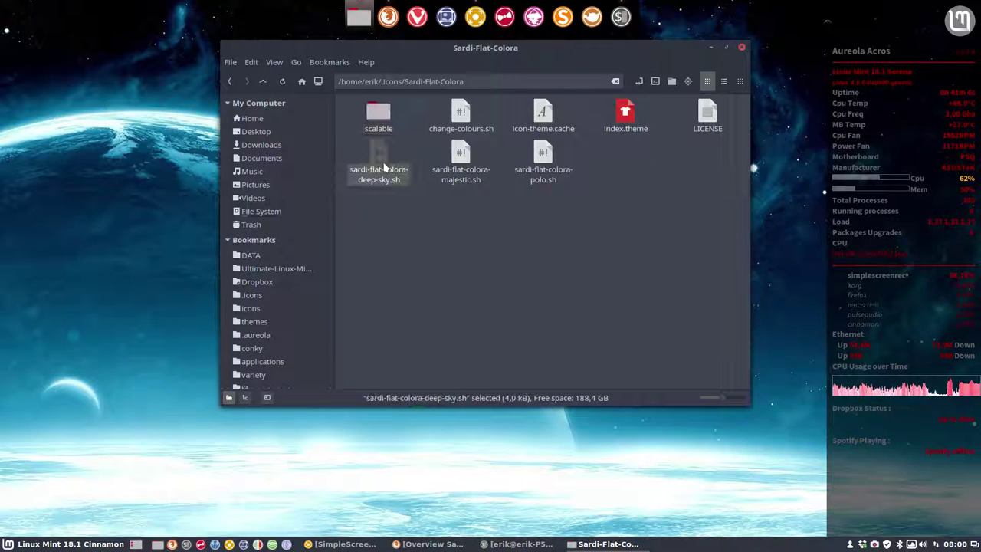
click(461, 164)
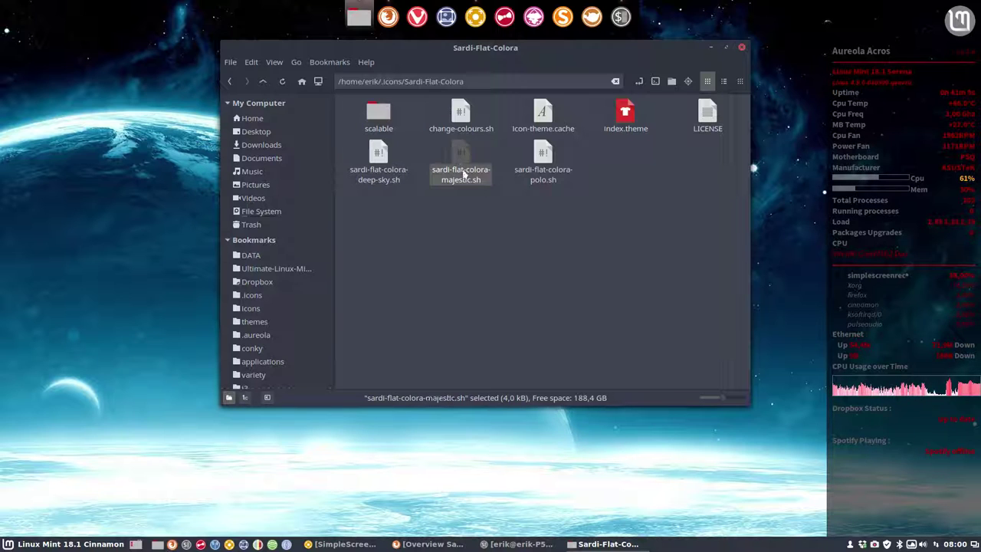
click(543, 170)
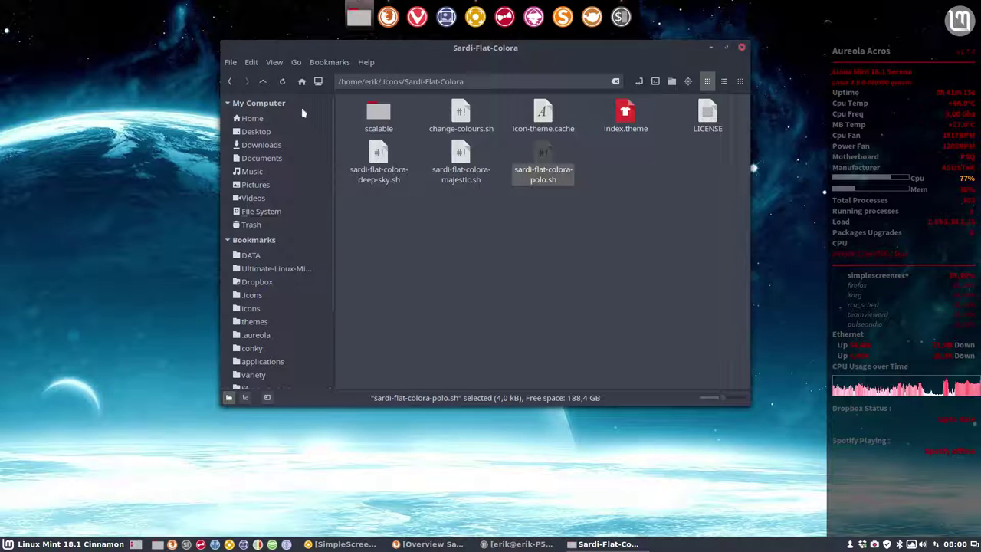
click(263, 81)
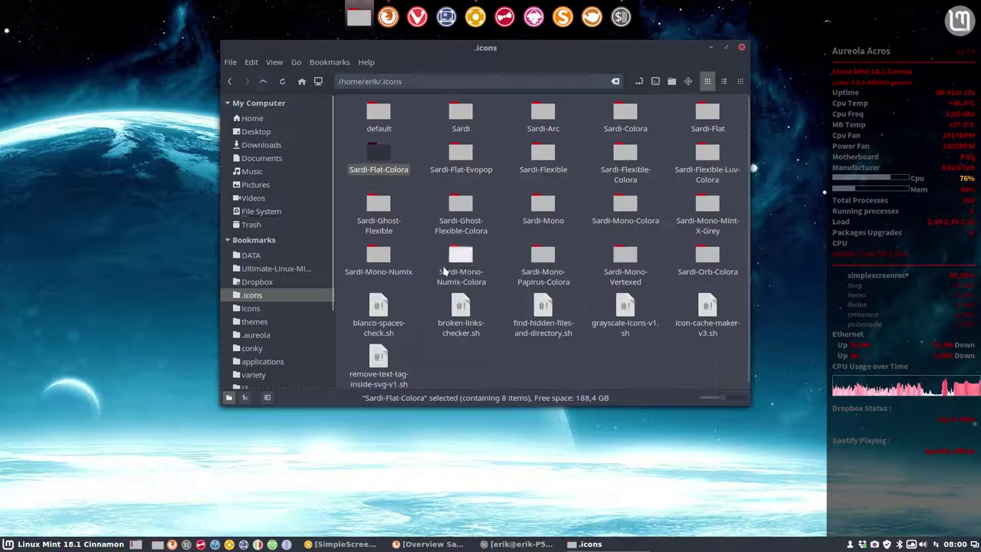
click(391, 221)
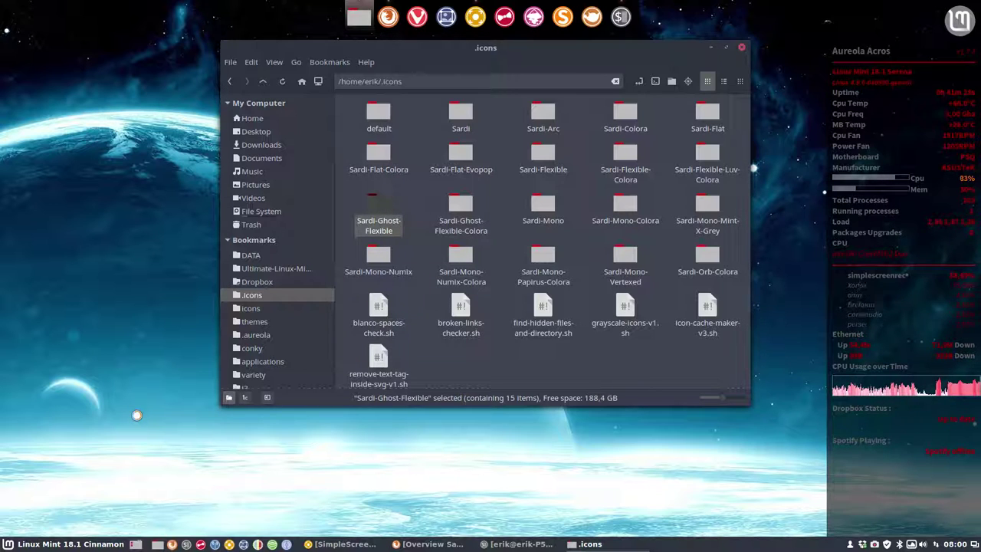
Switch to Firefox, search Google for the author's GitHub Sardi Extra project, and open the Sardi-Extra repository from the author's repository list
key(ctrl+alt+f)
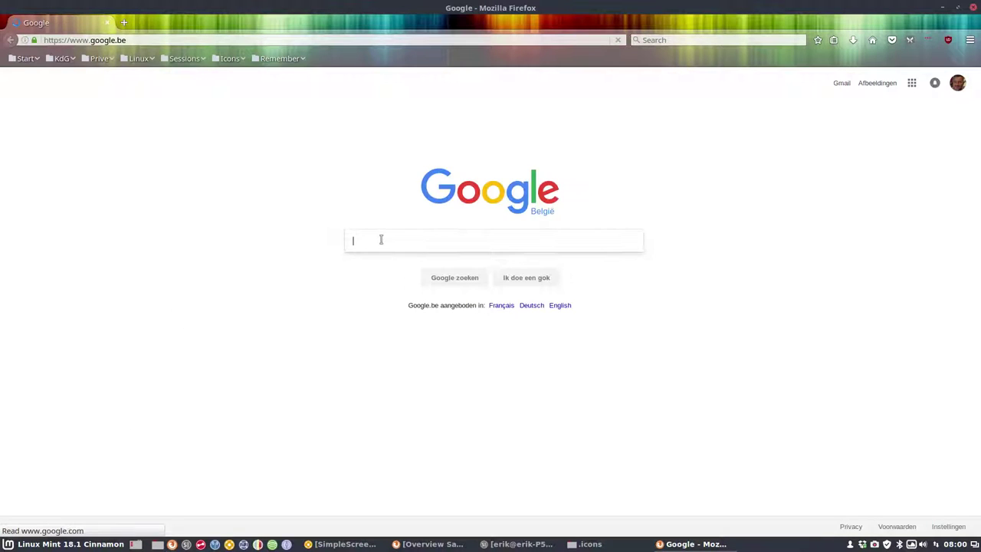
text(gith)
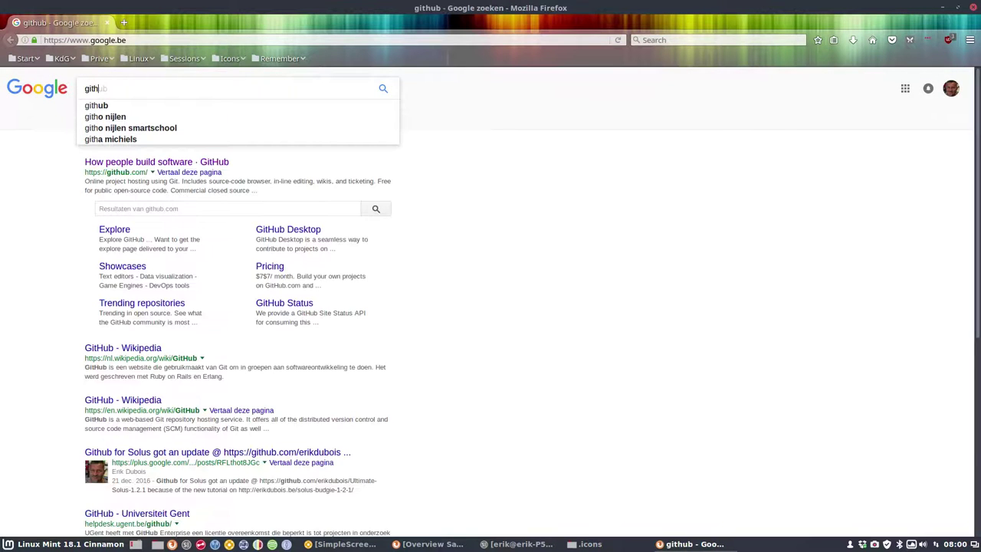
text(ub )
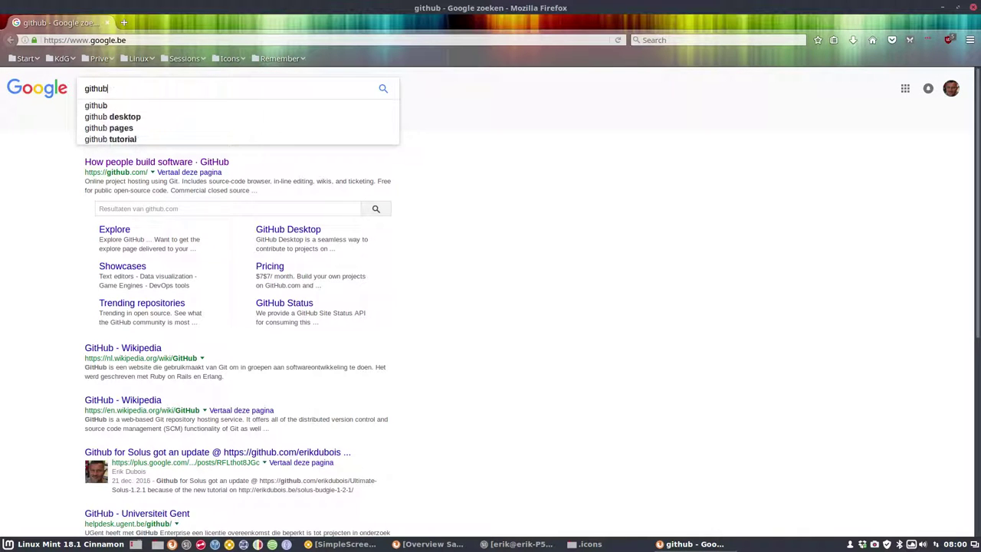
text(erik du)
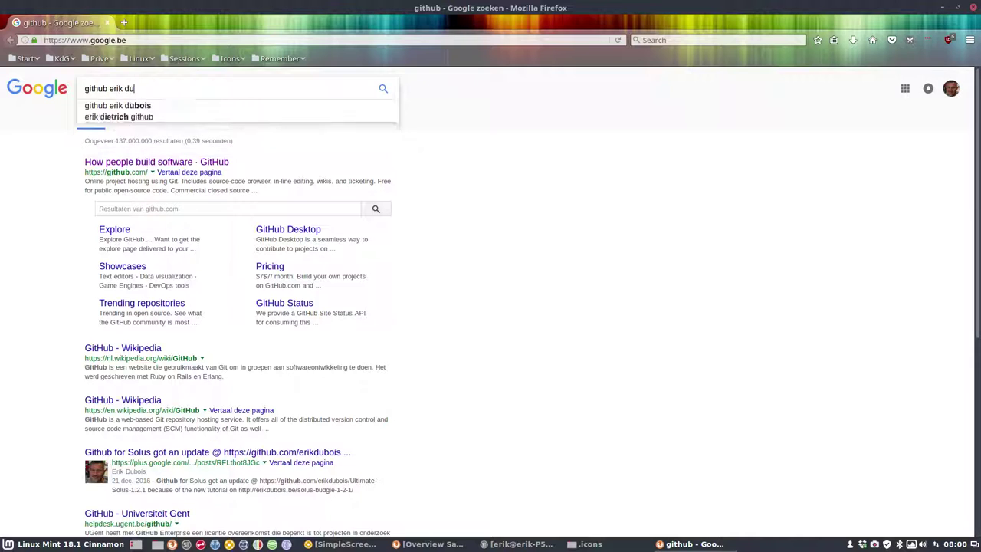
text(bois sardi)
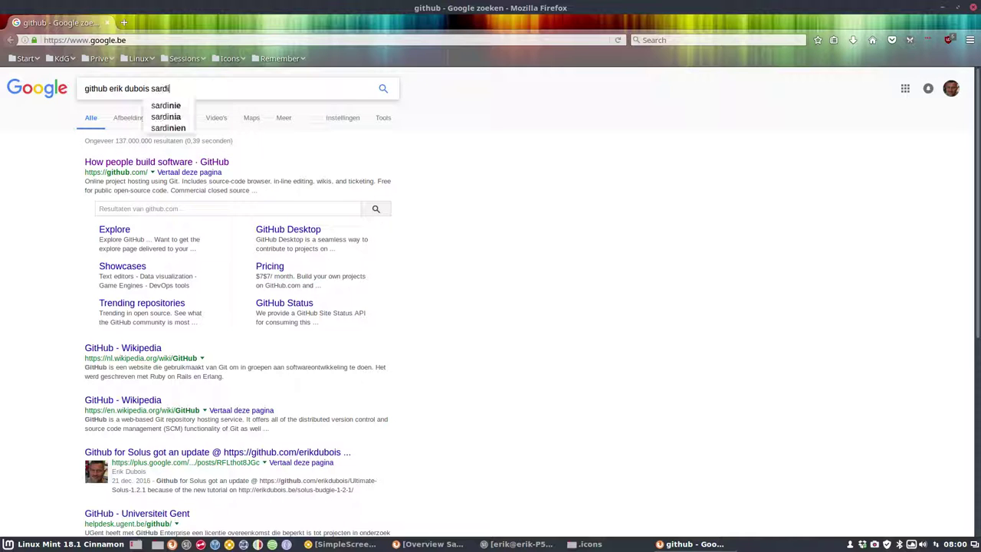
text( extra)
key(Return)
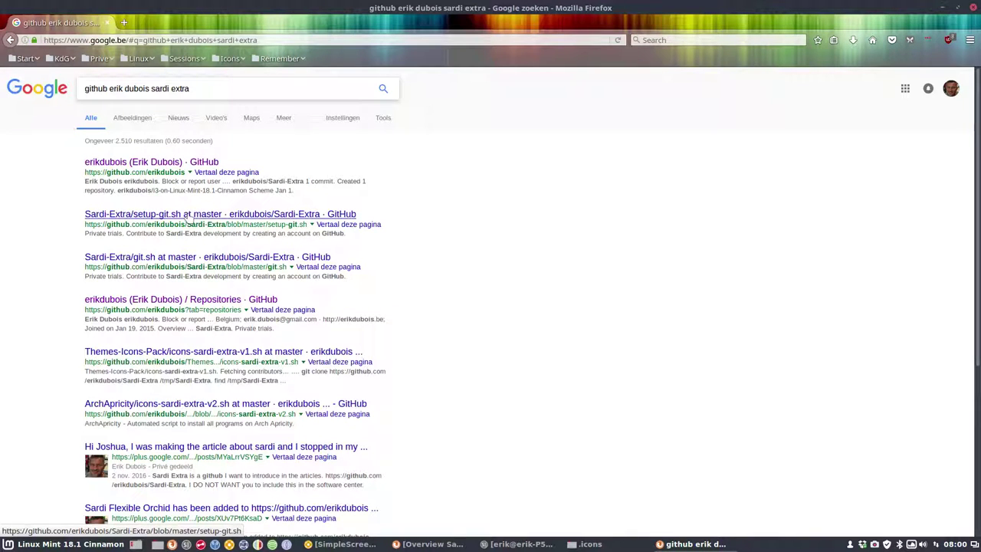
click(180, 302)
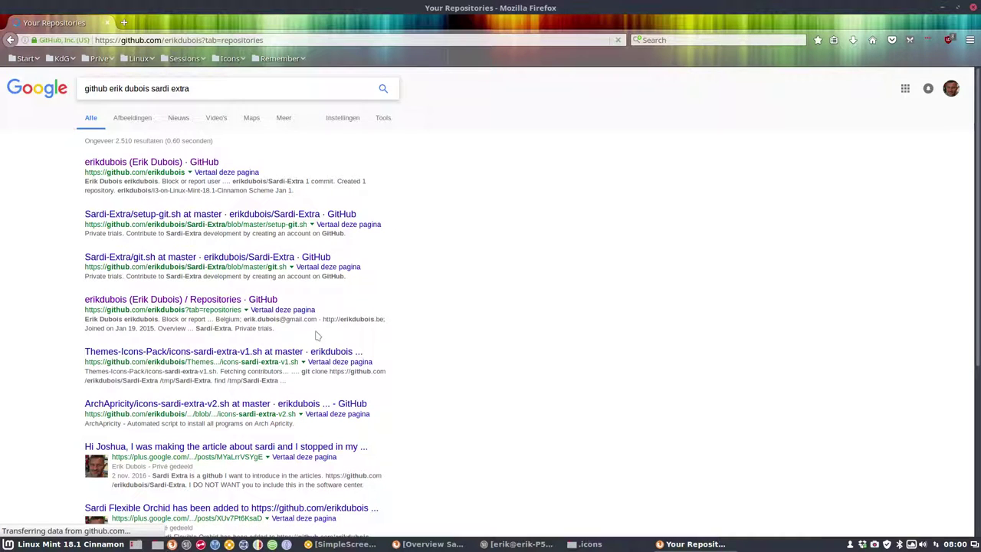
click(382, 223)
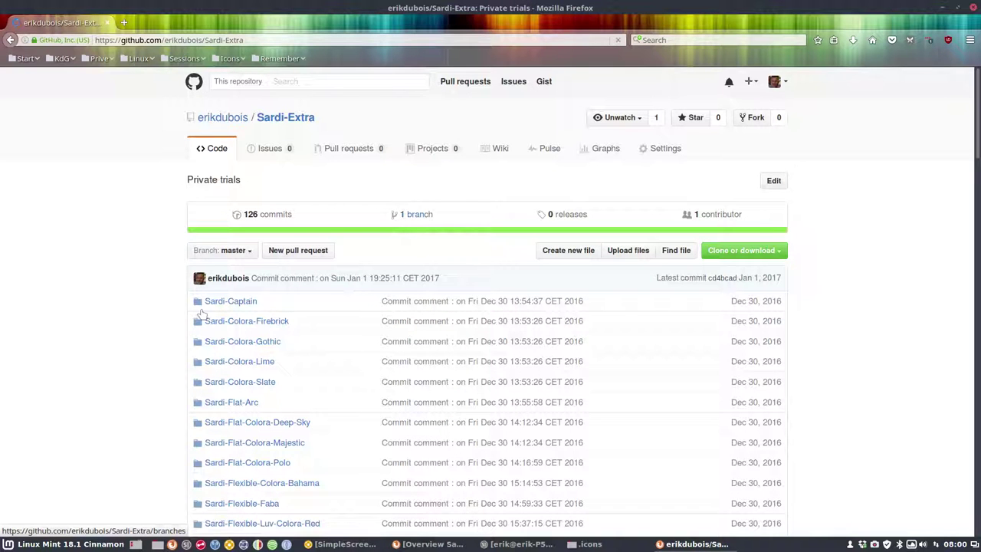
Examine the Sardi-Extra repository's list of theme folders and the installation instructions in its README
scroll(127, 344, down, 5)
scroll(127, 344, down, 15)
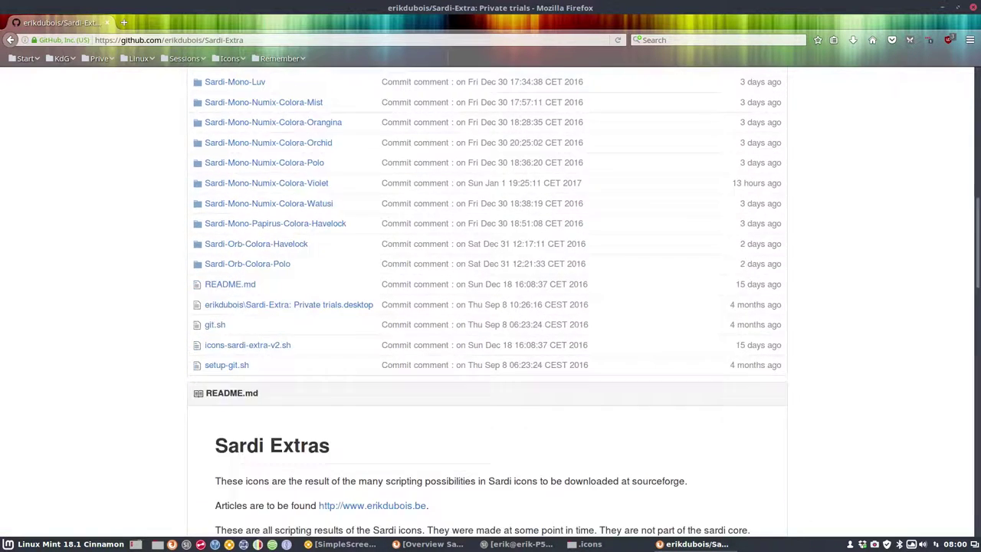
scroll(125, 342, up, 15)
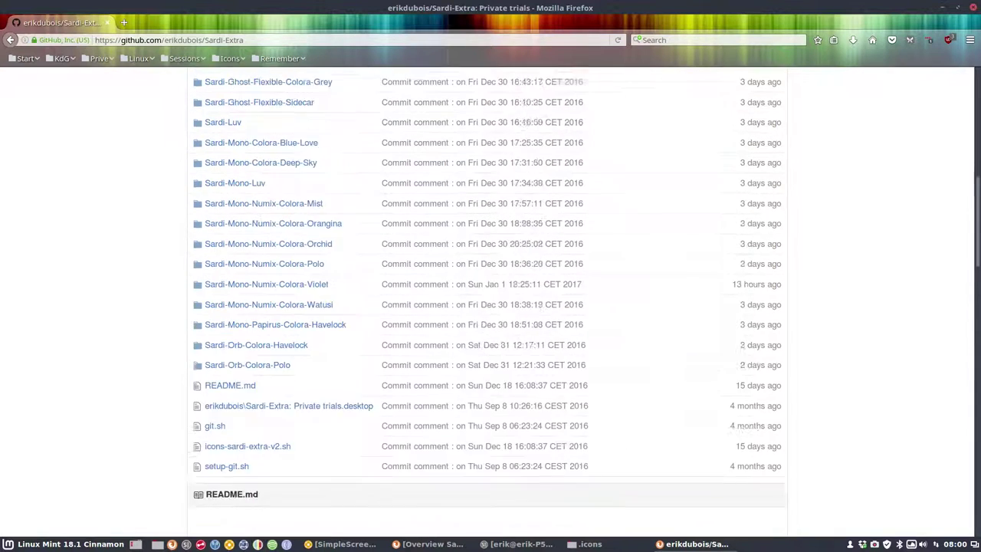
scroll(151, 288, up, 2)
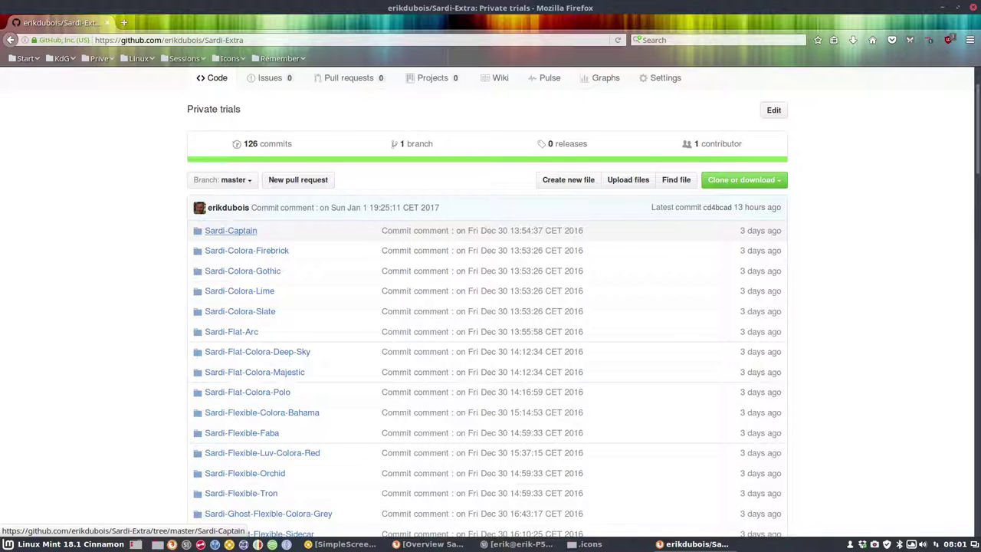
scroll(176, 324, down, 5)
scroll(158, 349, down, 4)
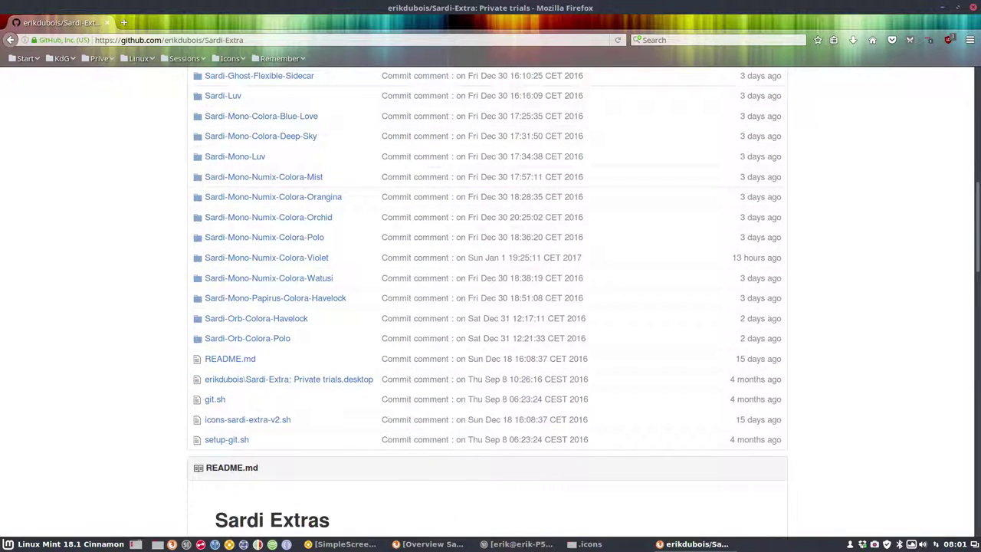
scroll(154, 345, down, 10)
scroll(534, 240, down, 8)
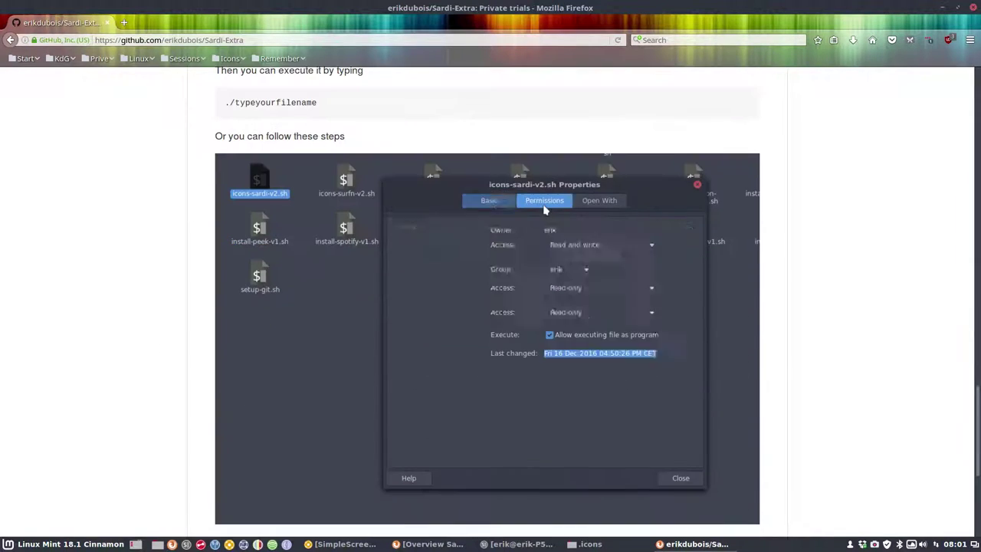
scroll(757, 310, up, 8)
scroll(755, 311, up, 15)
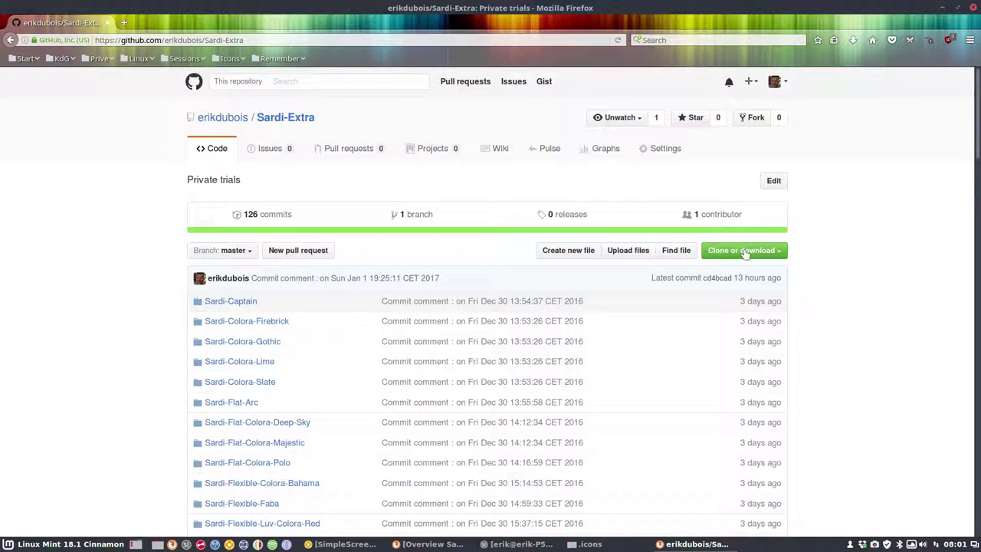
Download the Sardi-Extra repository as a ZIP archive and open the Downloads folder that contains it
click(744, 253)
click(688, 349)
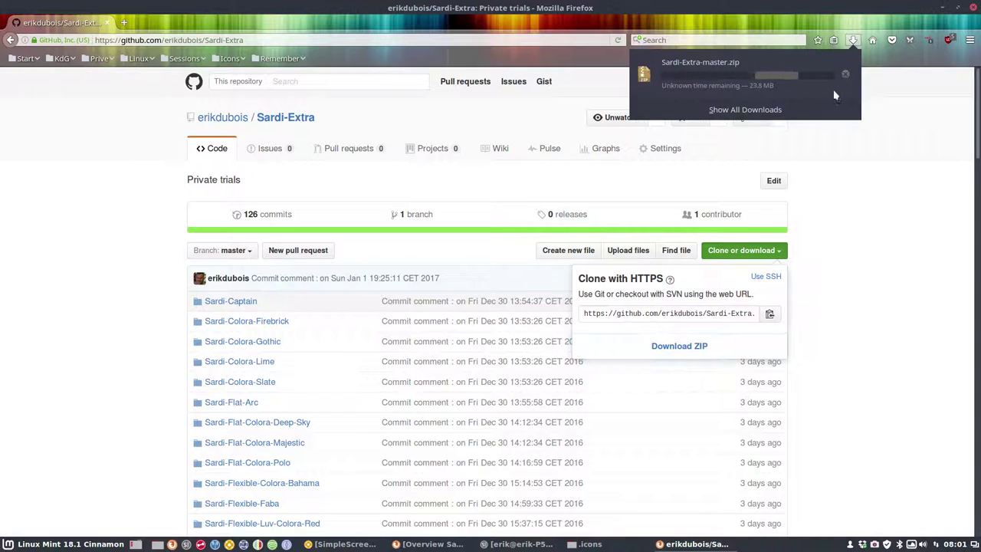
click(846, 74)
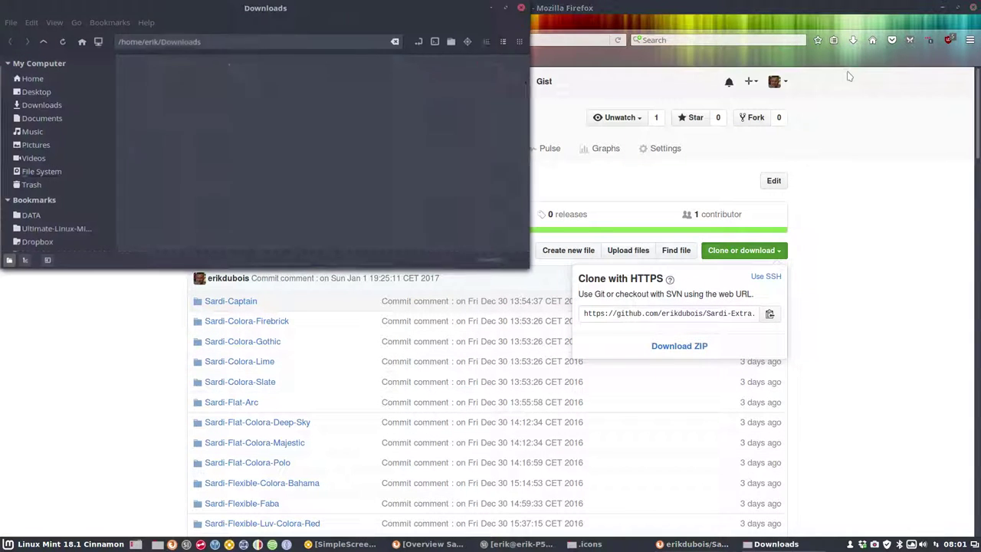
Extract Sardi-Extra-master.zip directly into the Downloads folder
right_click(321, 177)
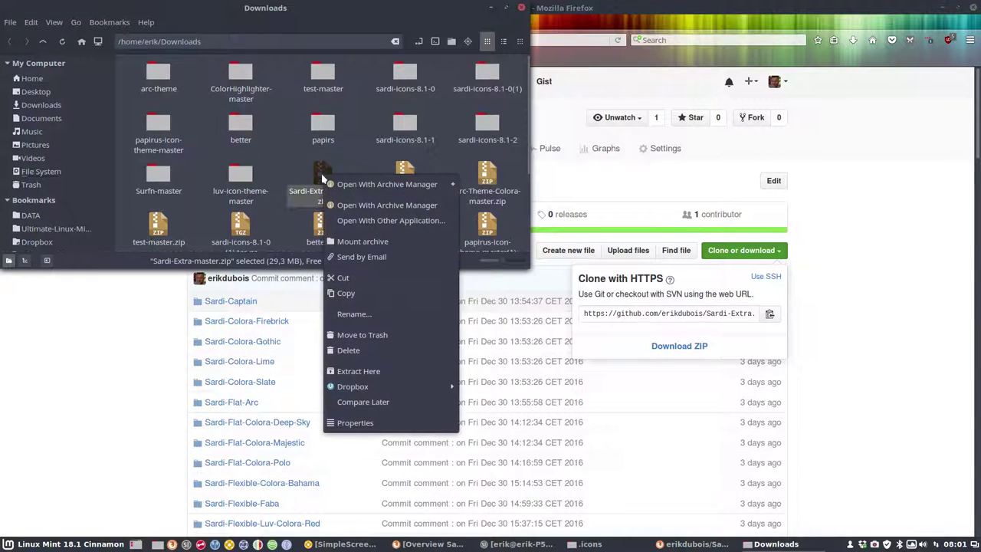
click(351, 370)
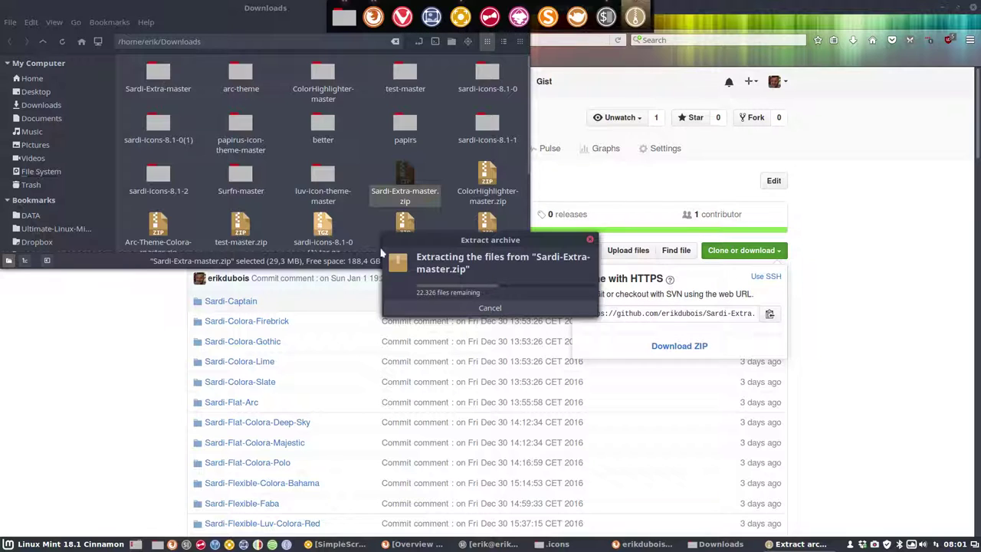
drag(480, 269, 376, 175)
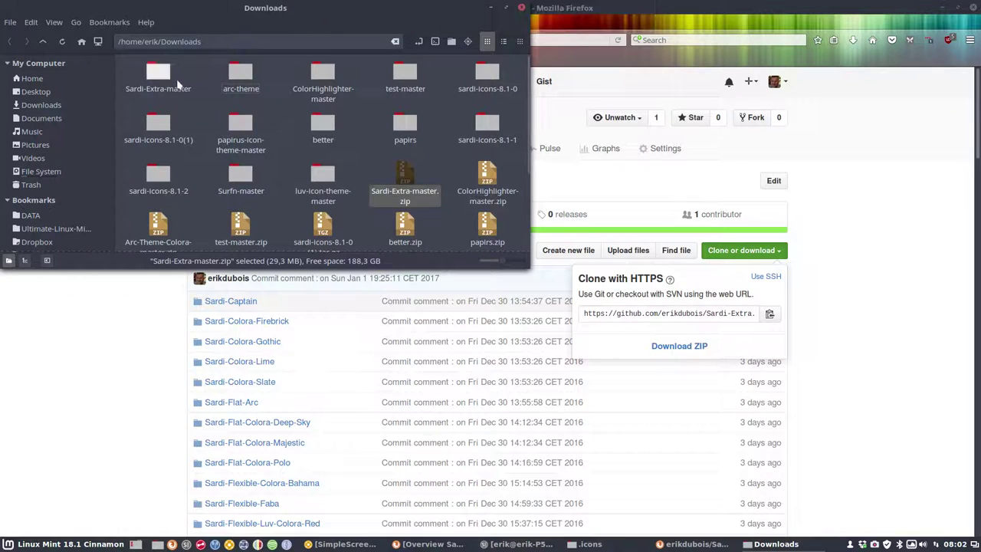
Open the extracted Sardi-Extra-master folder and maximize its file manager window
click(167, 76)
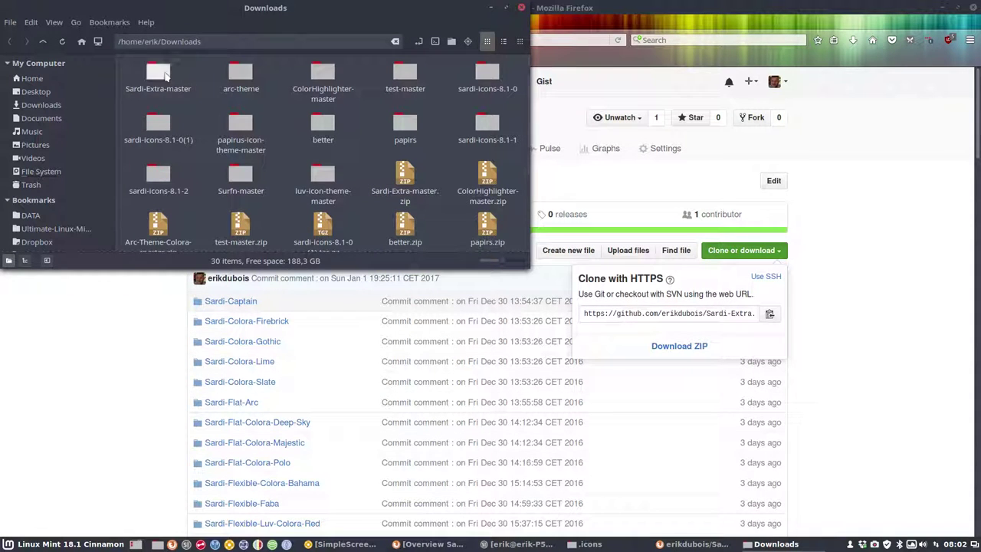
double_click(164, 71)
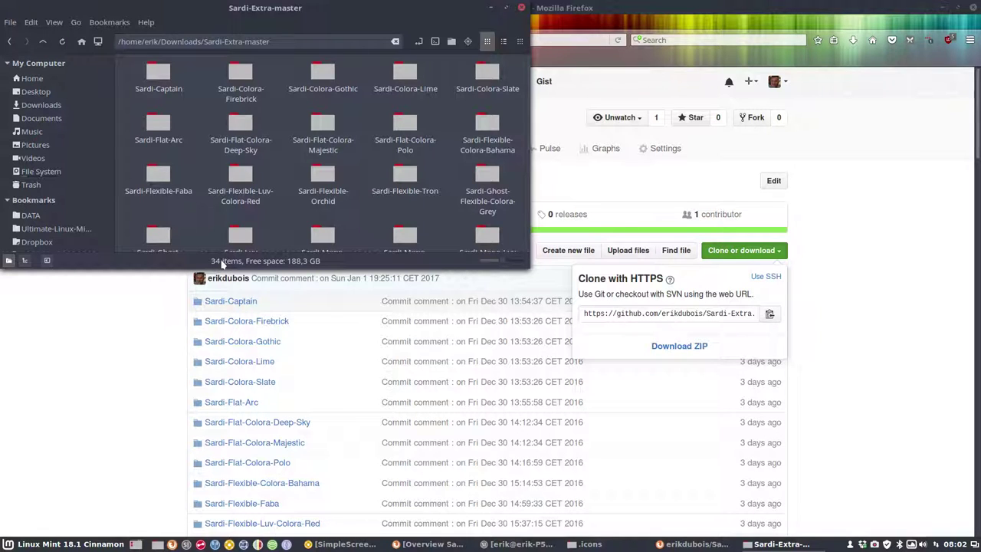
double_click(282, 9)
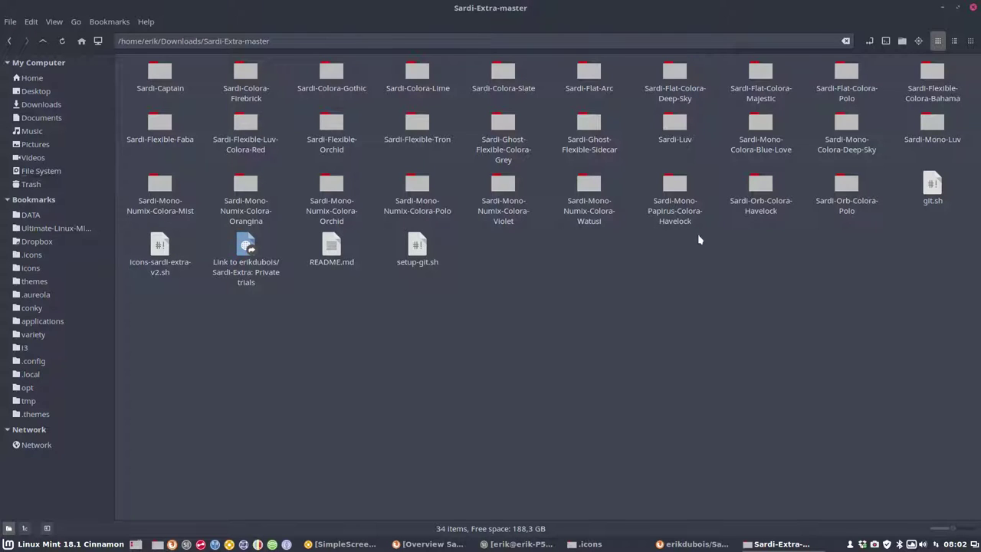
Copy all the Sardi theme folders, from Sardi-Captain through Sardi-Orb-Colora-Polo, into the .icons folder in the home directory
click(844, 188)
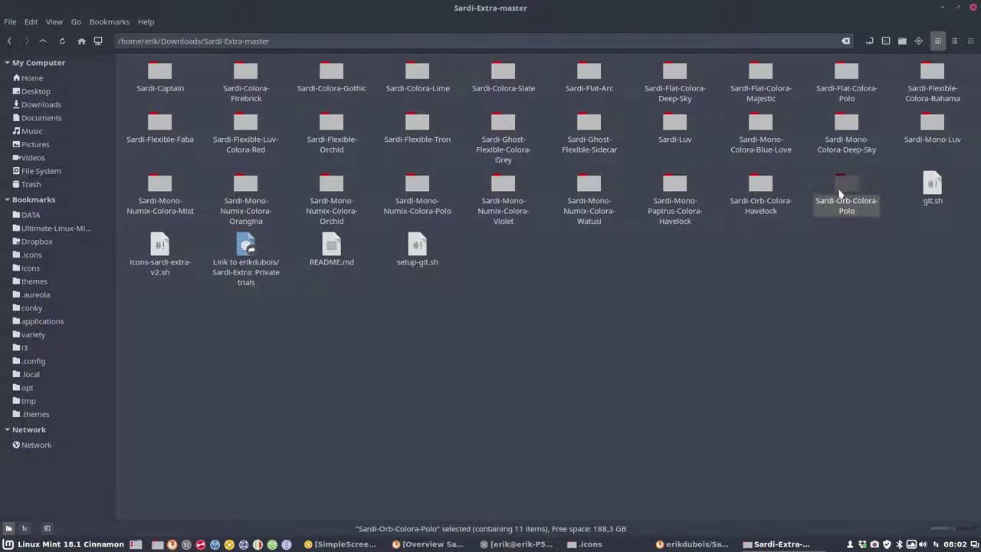
shift+click(175, 80)
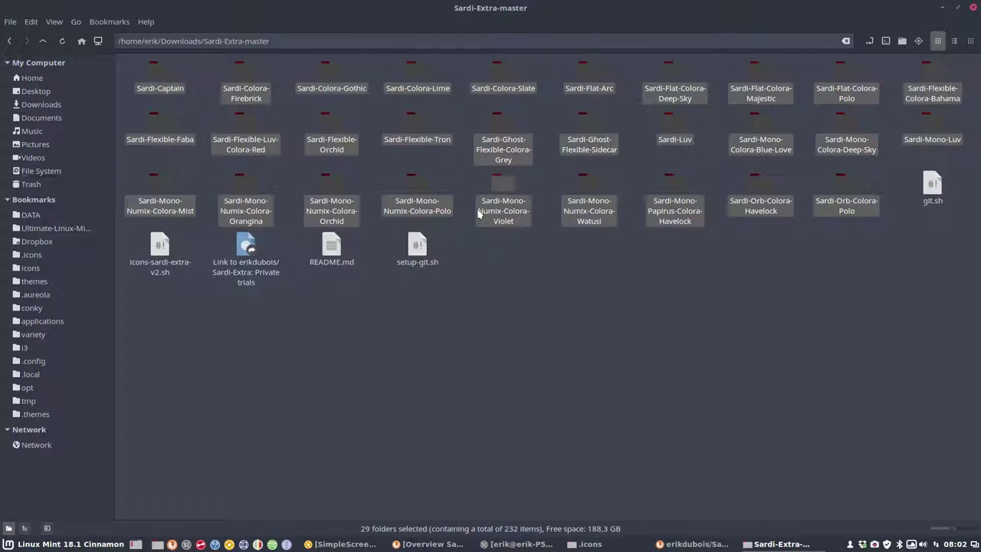
key(ctrl+c)
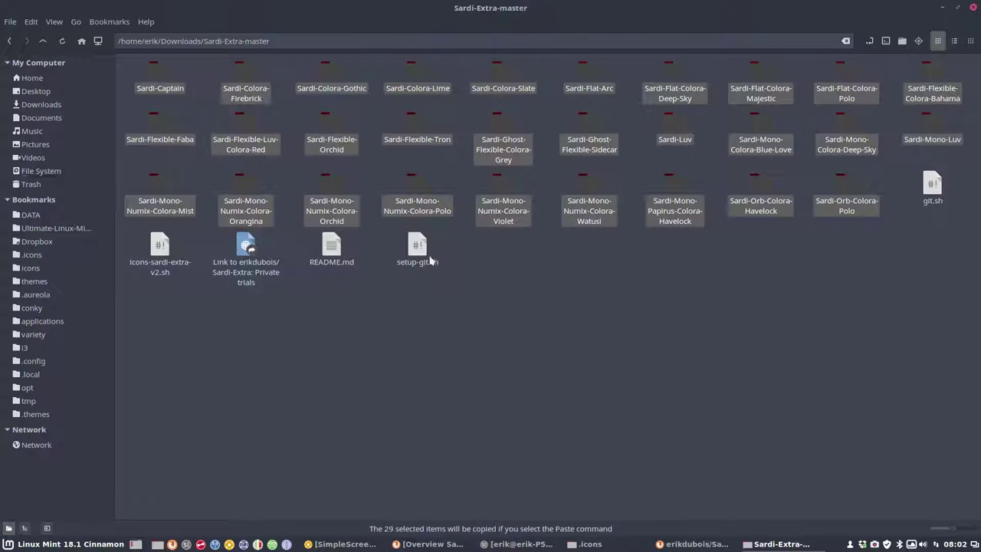
click(32, 256)
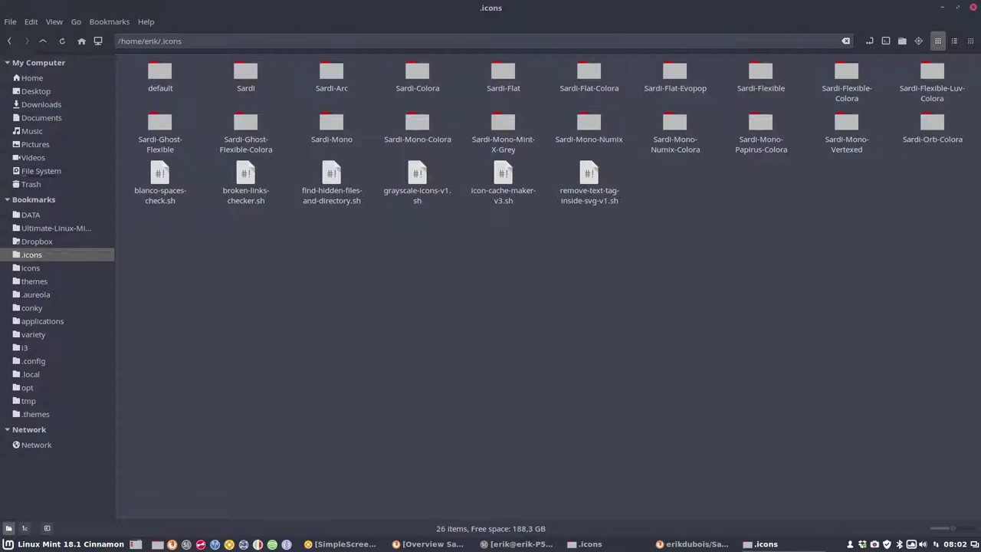
key(ctrl+v)
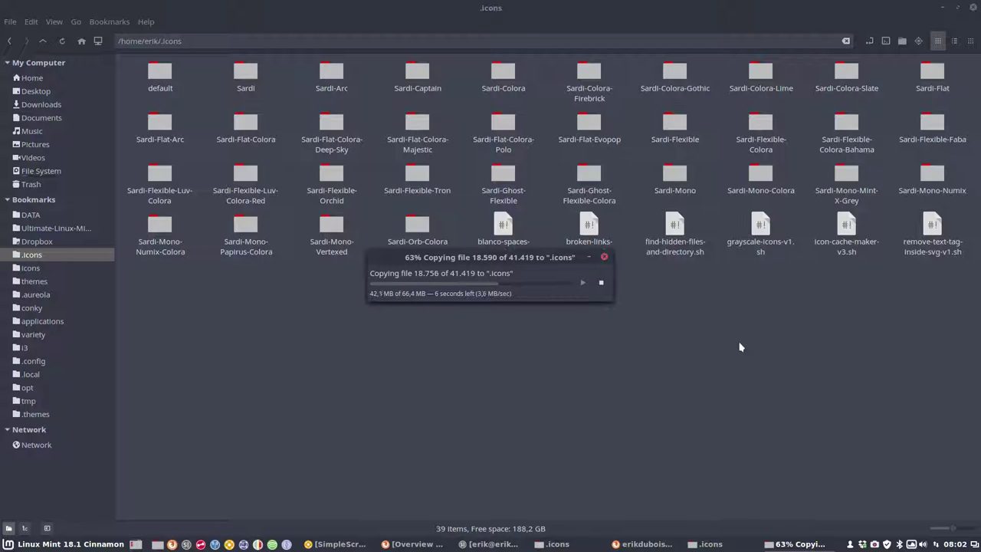
Close the .icons window, minimize the browser and move the copy progress window away from the centre of the desktop
click(973, 7)
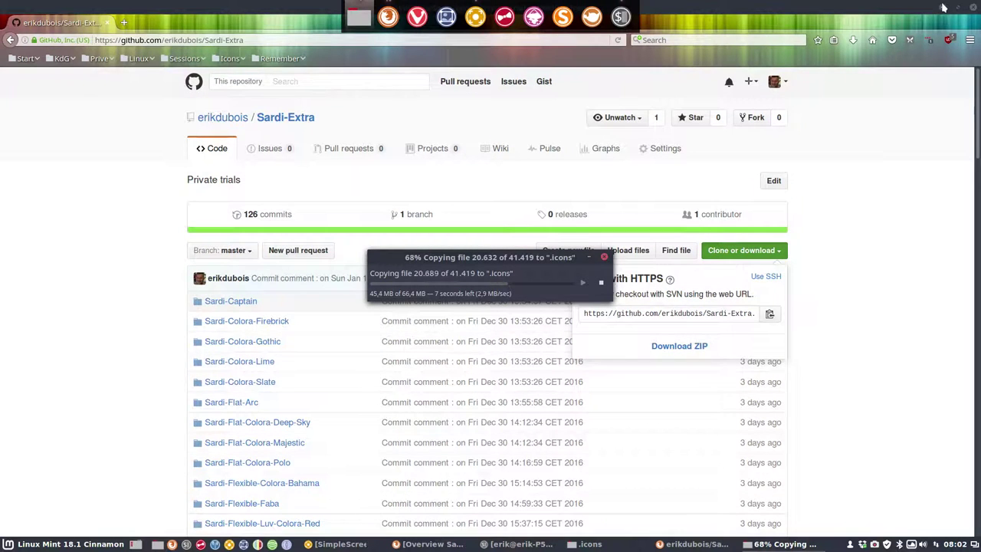
click(943, 7)
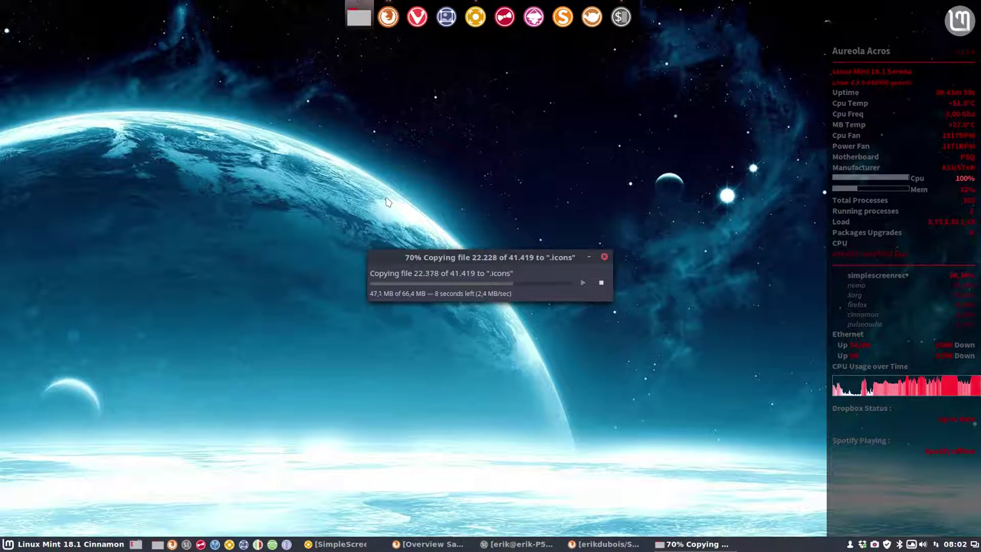
drag(500, 256, 649, 153)
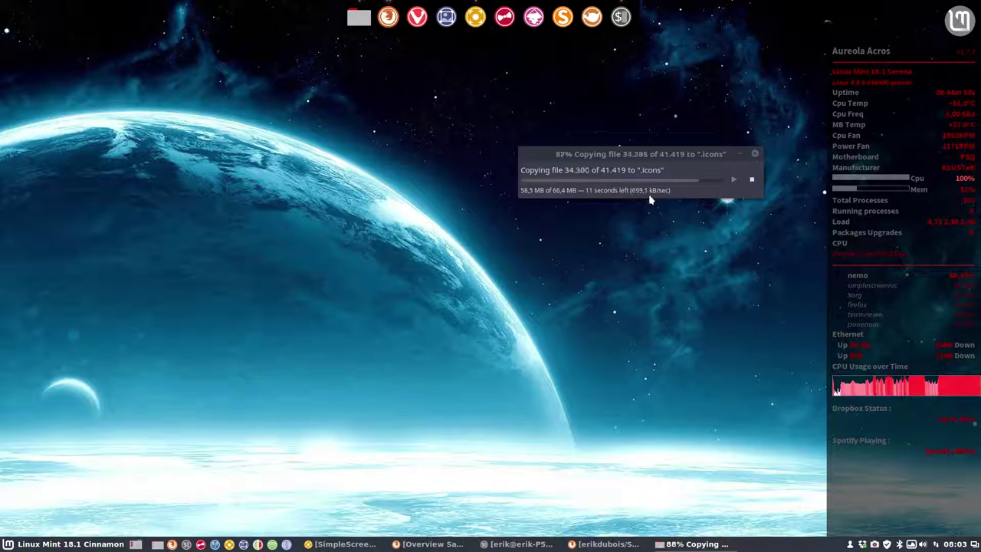
right_click(874, 543)
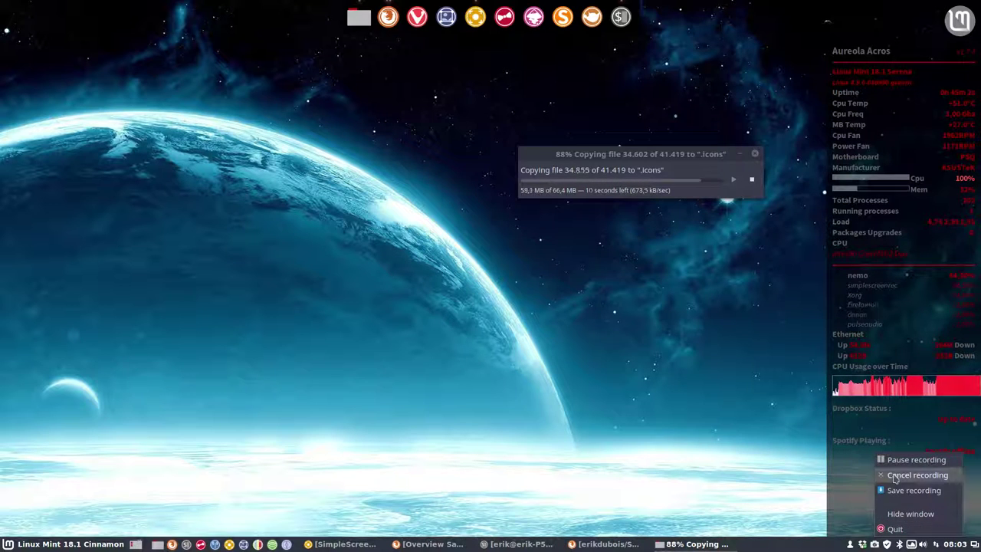
click(916, 459)
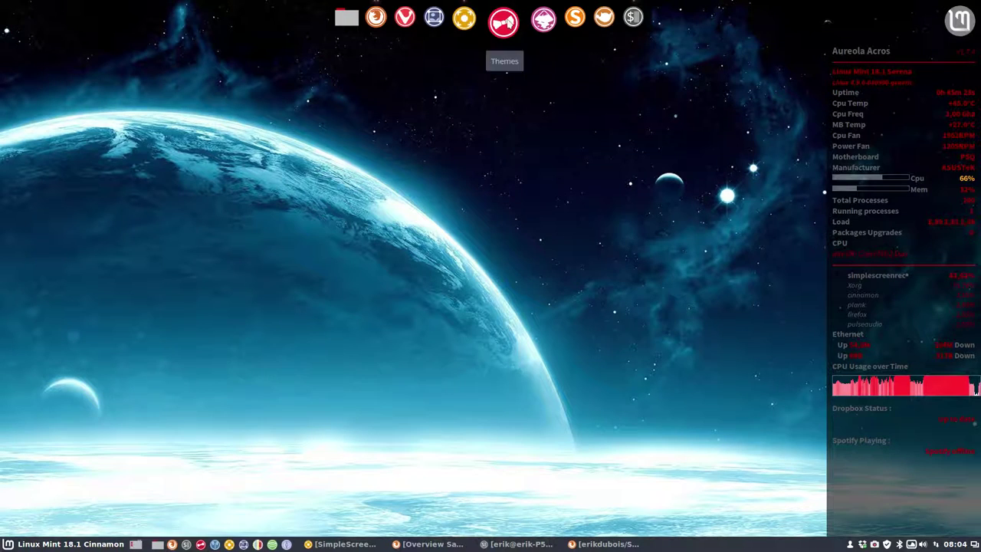
Open the Themes settings and set the icon theme to Sardi-Captain
click(65, 543)
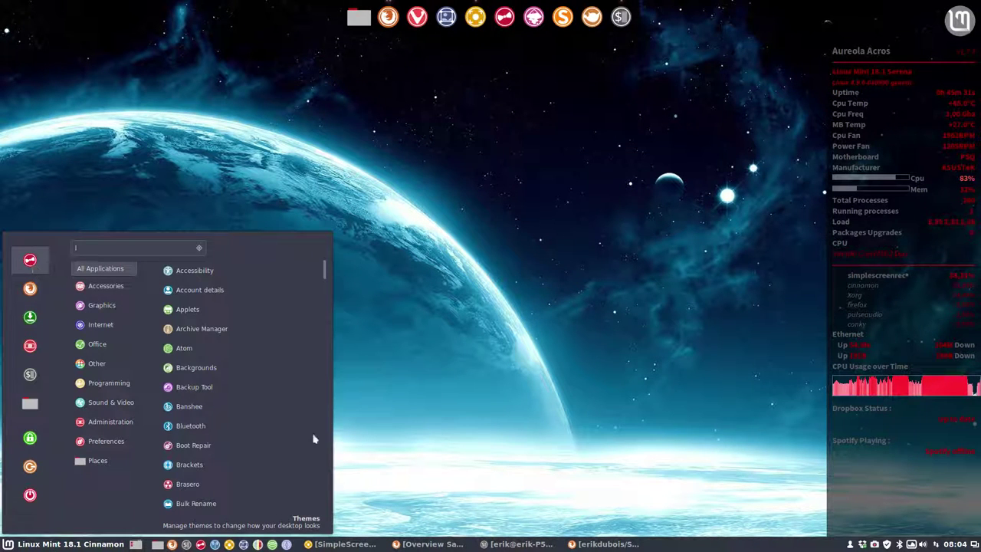
click(32, 266)
click(200, 545)
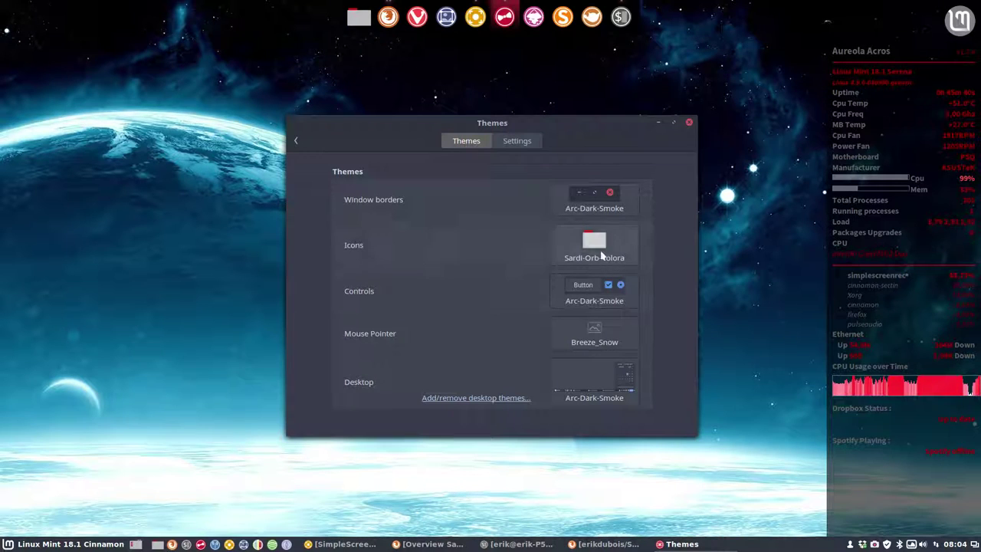
click(590, 250)
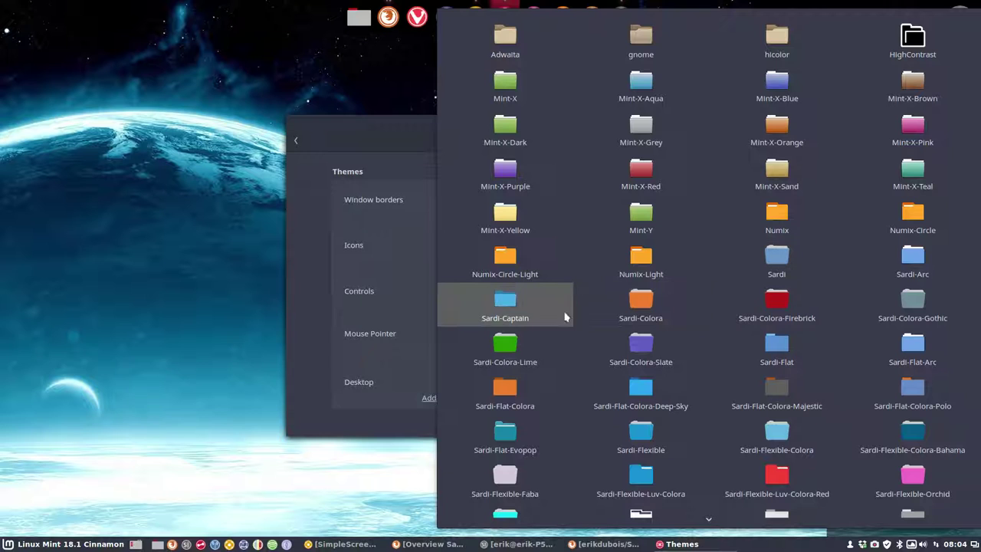
click(505, 307)
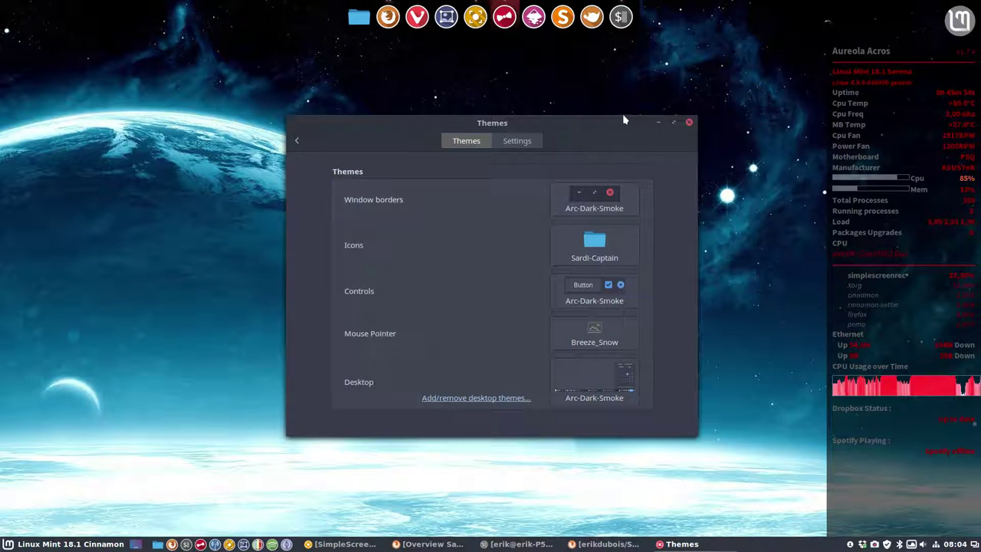
Open the home folder in a file manager, narrow its window and arrange it side by side with the Themes window
drag(434, 122, 599, 111)
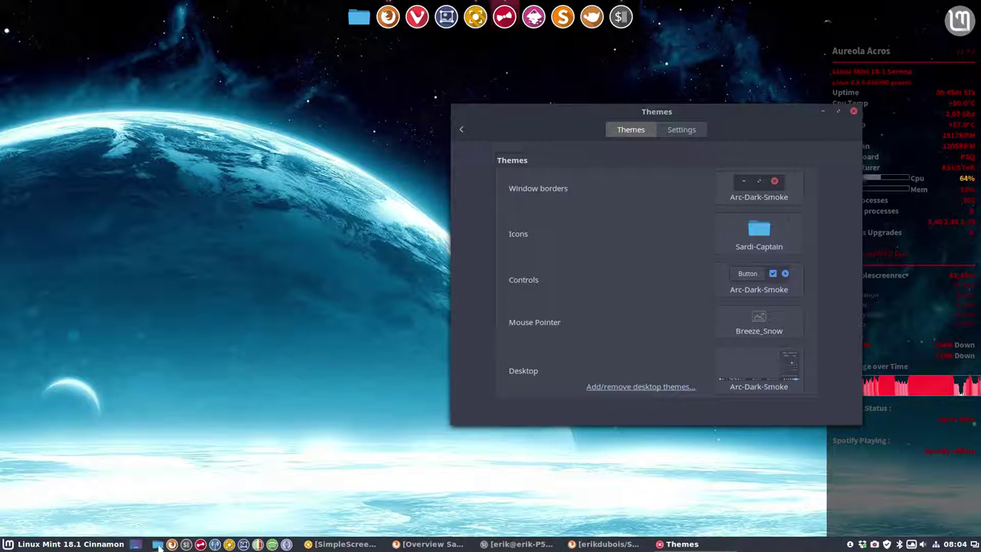
key(super+e)
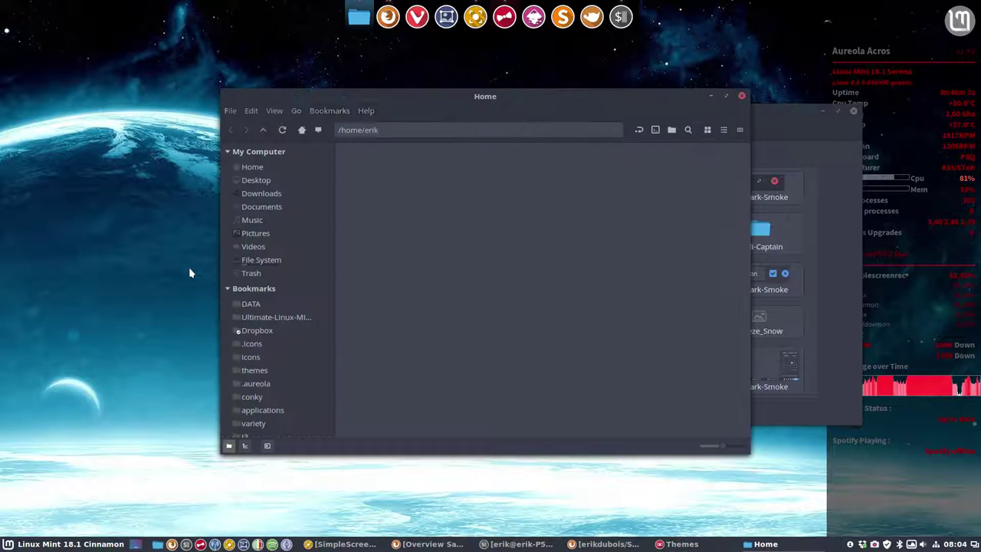
drag(546, 111, 306, 56)
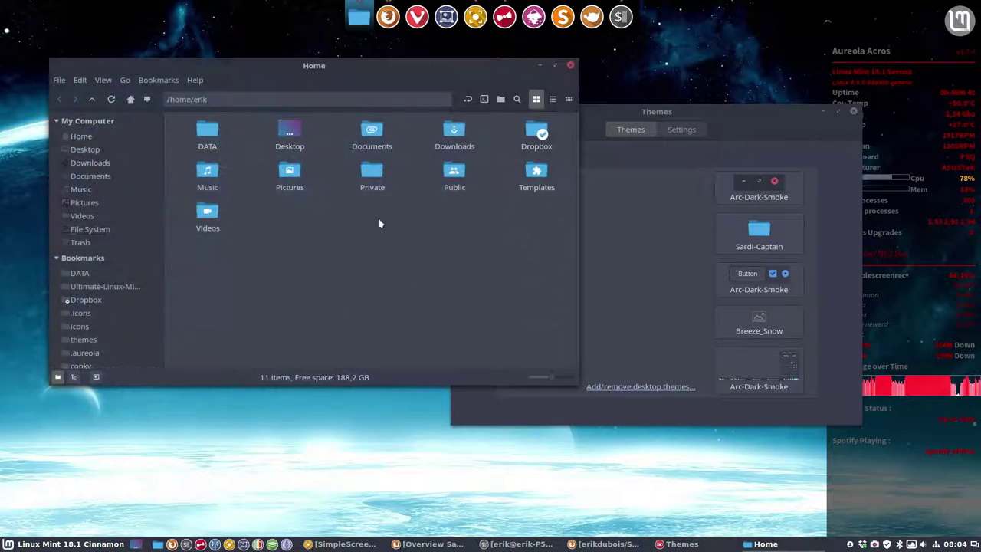
drag(663, 113, 761, 159)
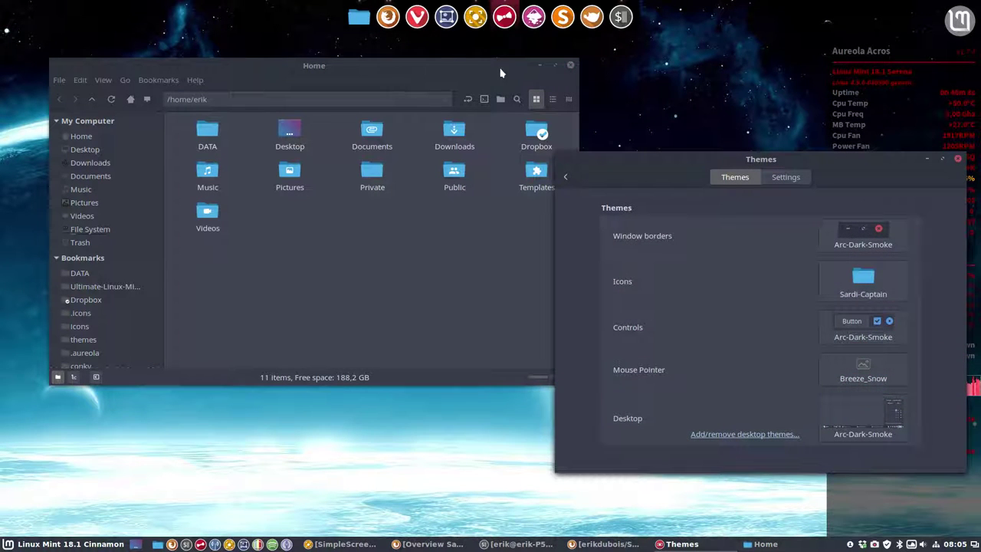
drag(578, 90, 475, 92)
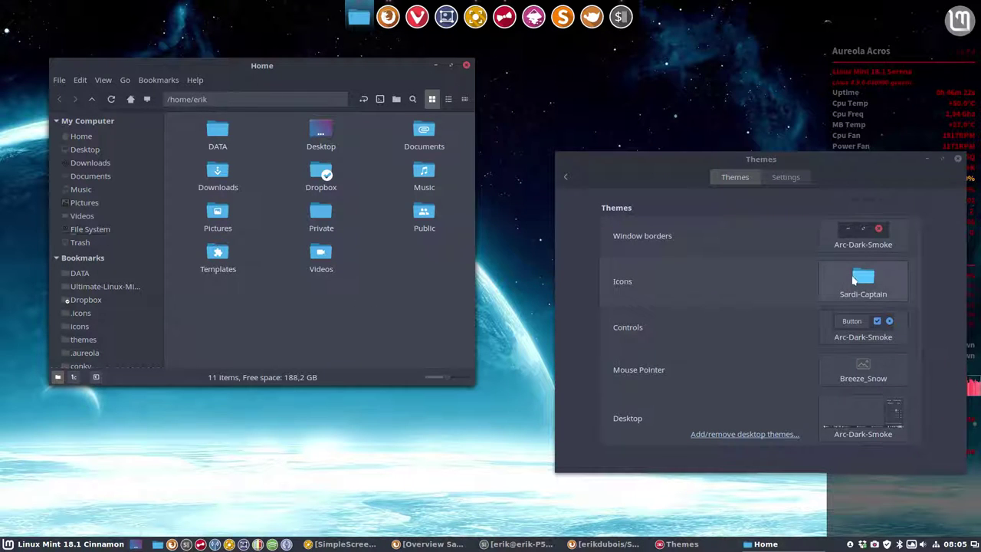
drag(852, 164, 823, 162)
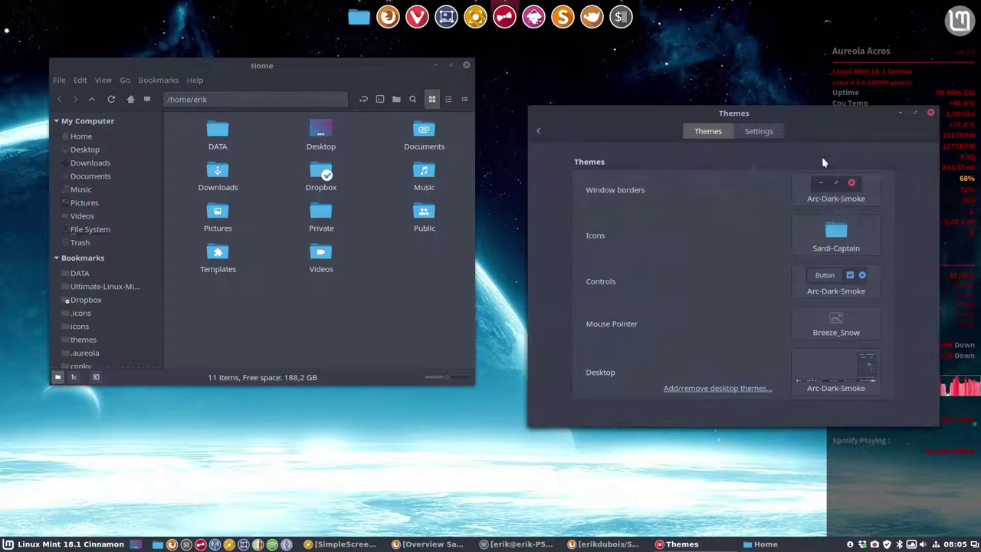
Preview the Sardi-Colora-Firebrick icon theme, followed by Sardi-Colora-Gothic, by applying each one in turn
click(836, 234)
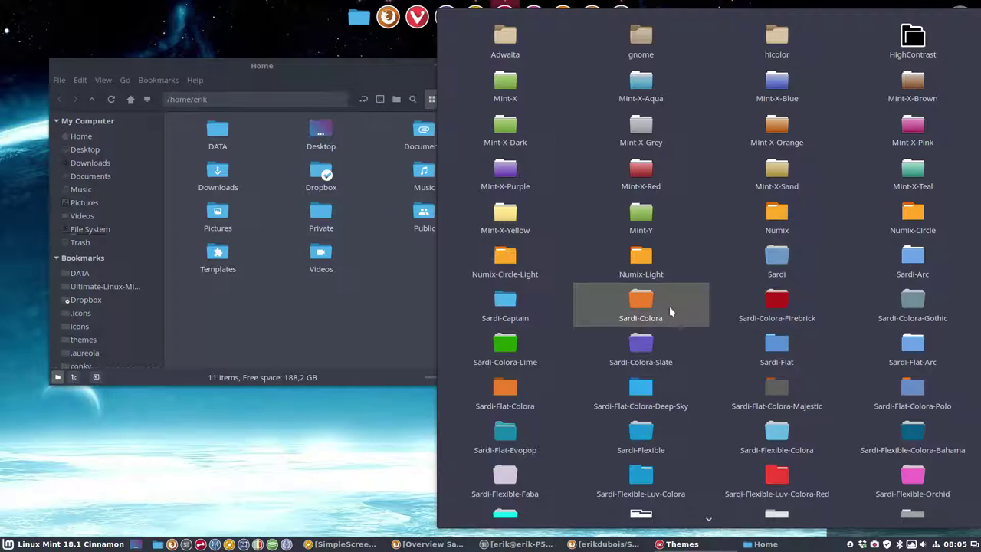
click(776, 305)
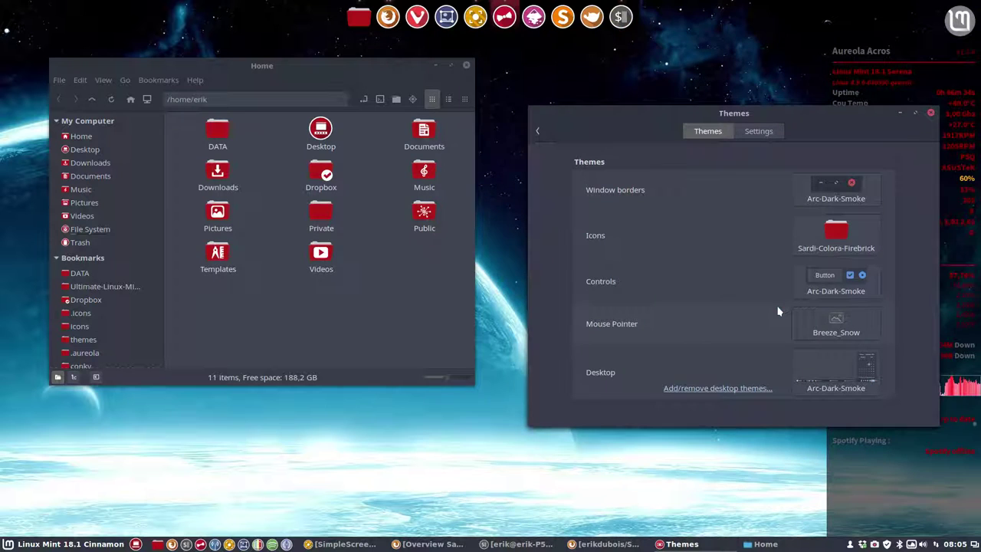
click(839, 242)
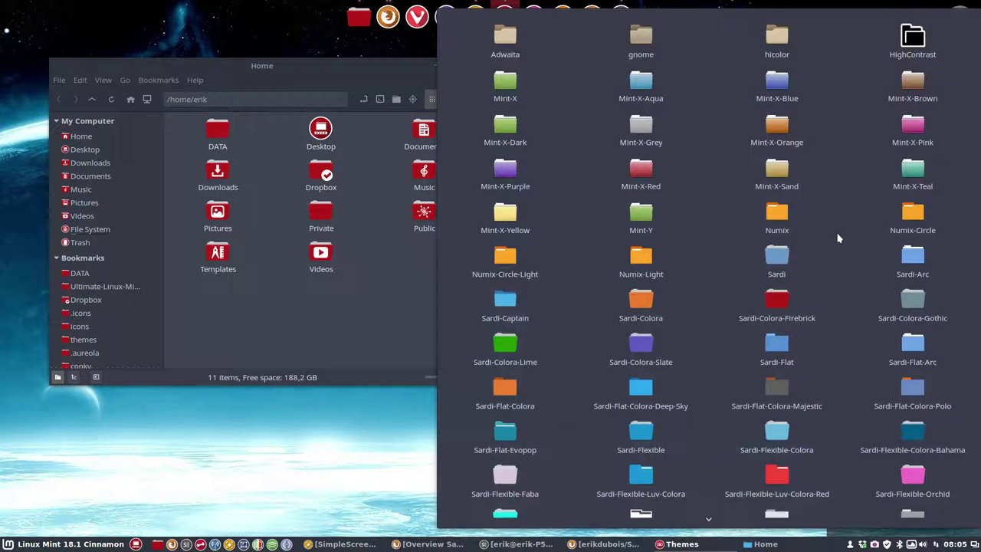
click(914, 306)
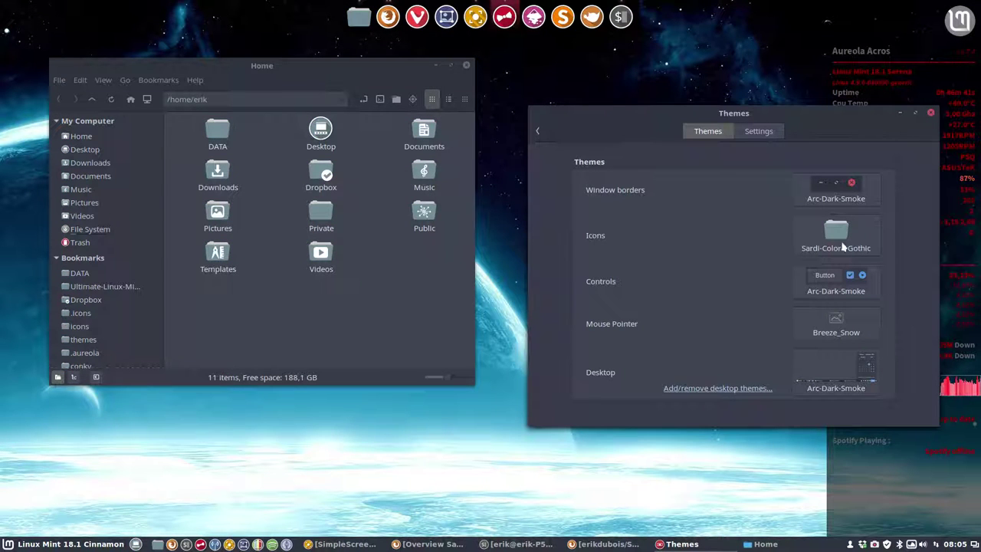
Apply the Sardi-Colora-Lime icon theme and follow it with Sardi-Colora-Slate
click(834, 236)
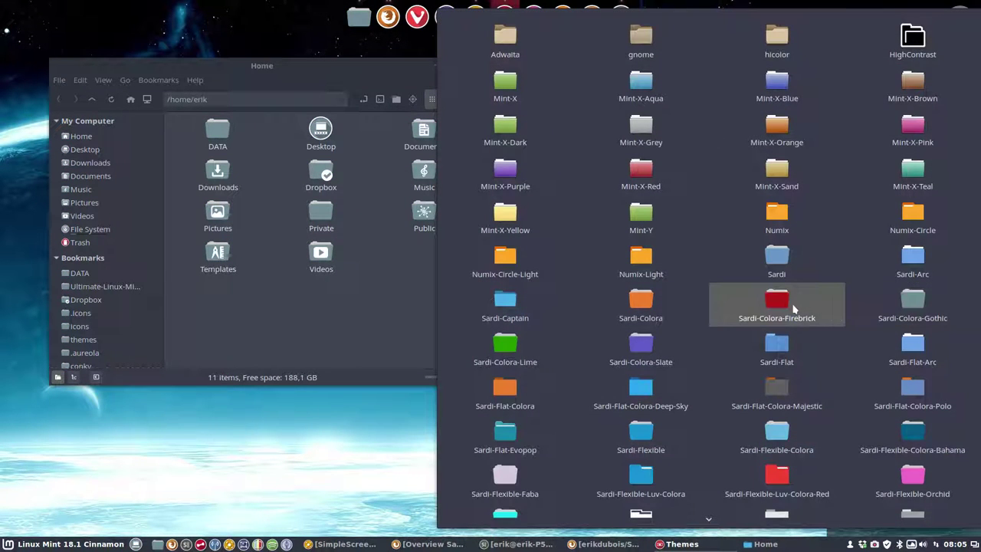
key(Escape)
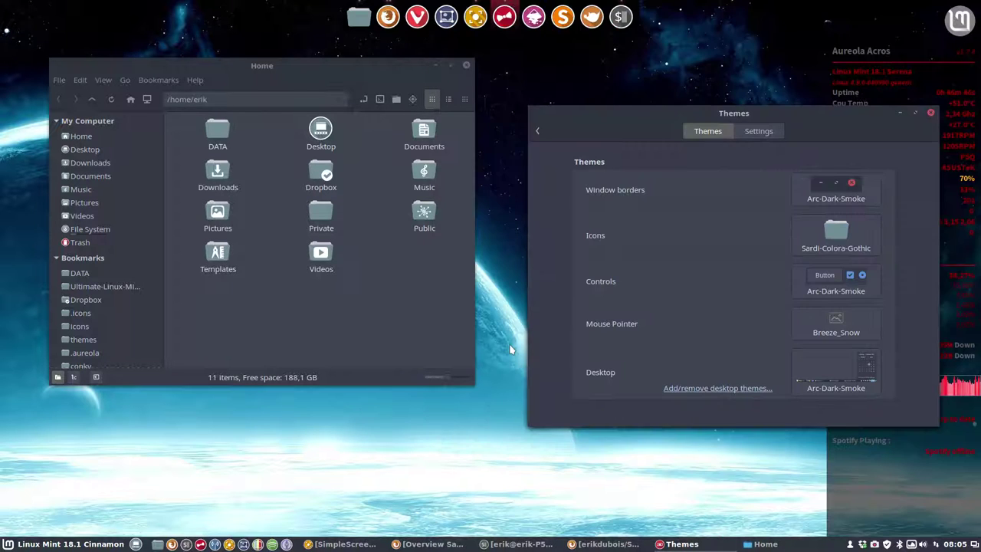
click(835, 236)
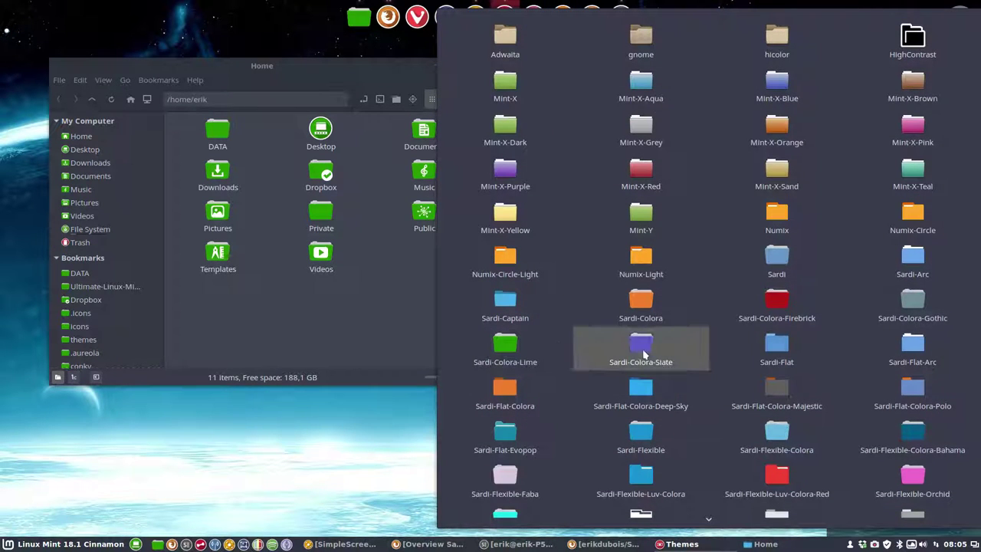
click(642, 351)
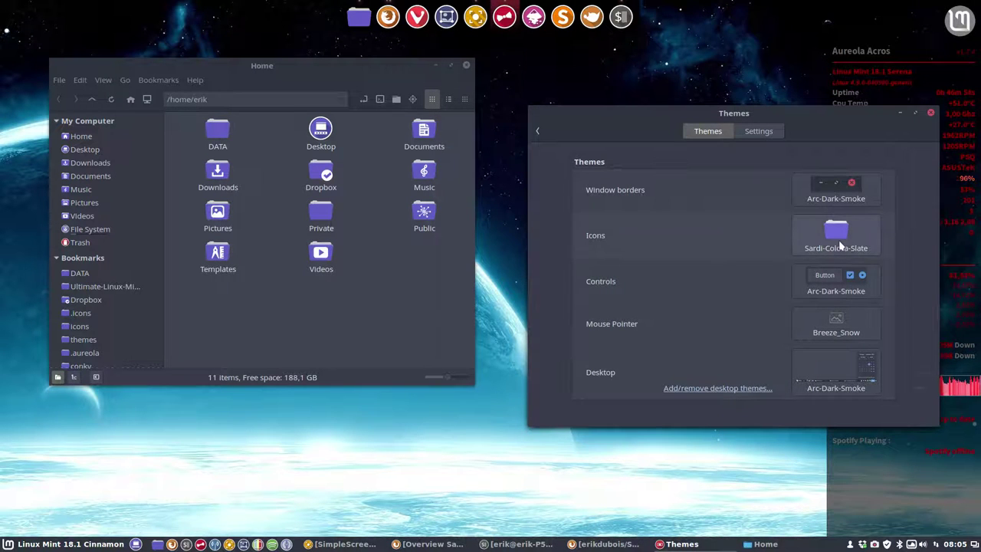
Switch the icon theme to Sardi-Flat-Arc and follow it with Sardi-Flat-Colora-Deep-Sky
click(812, 245)
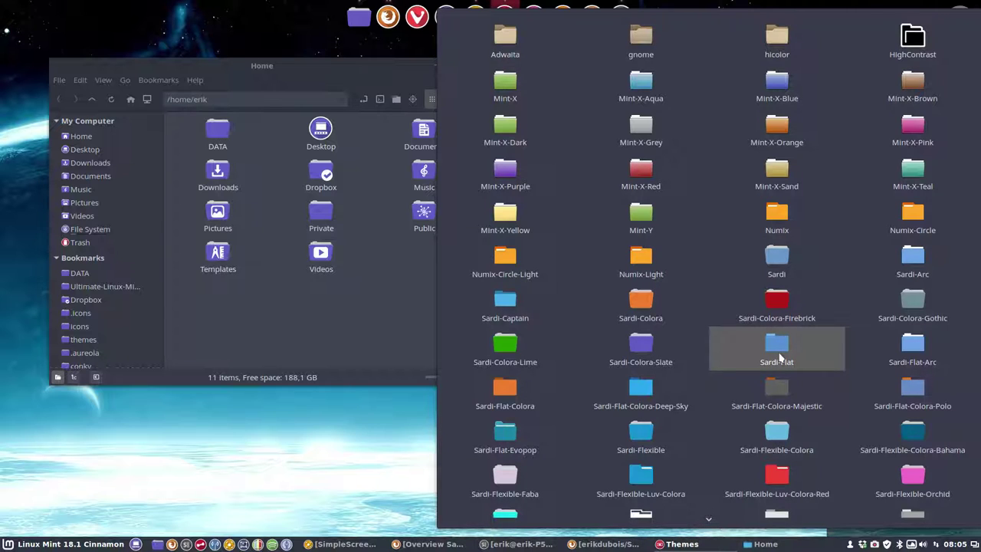
click(912, 348)
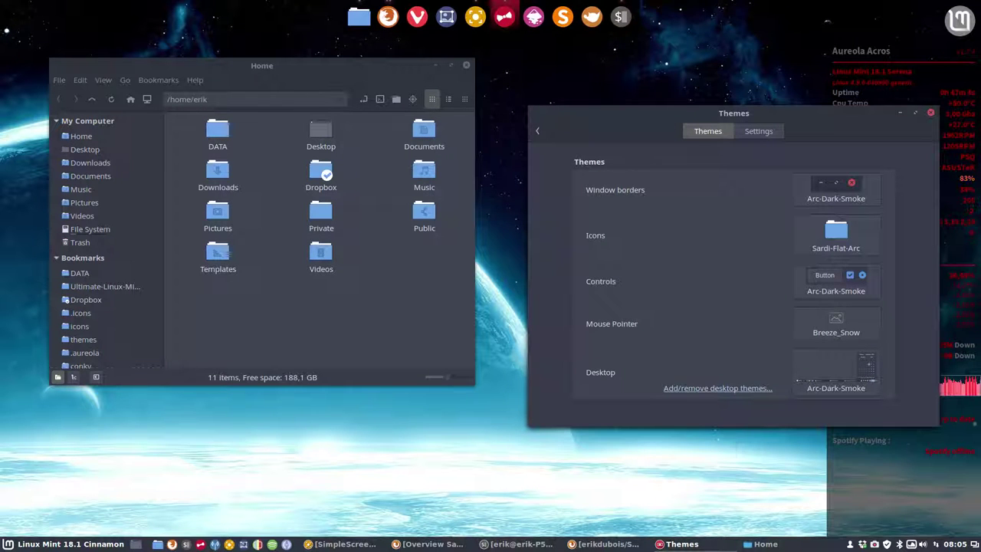
click(839, 234)
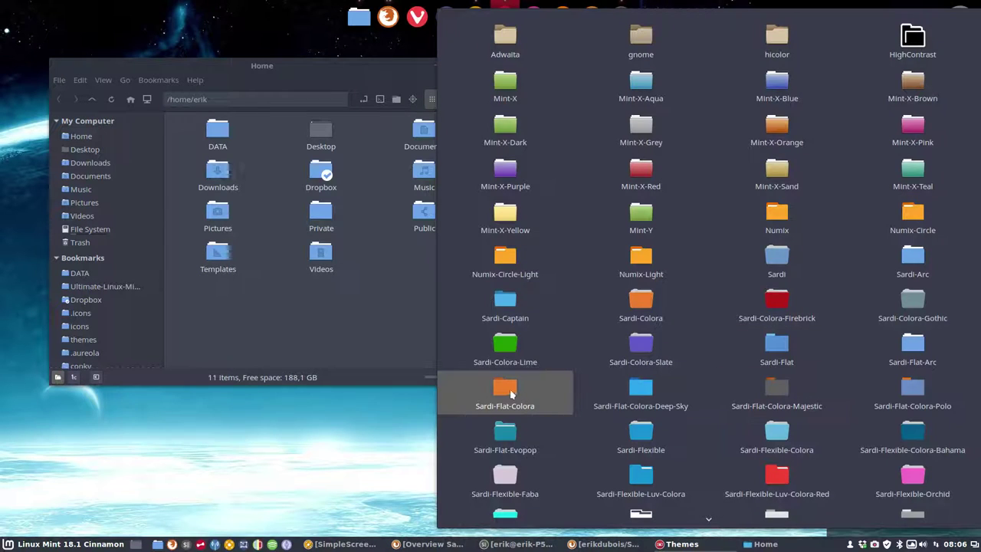
click(631, 393)
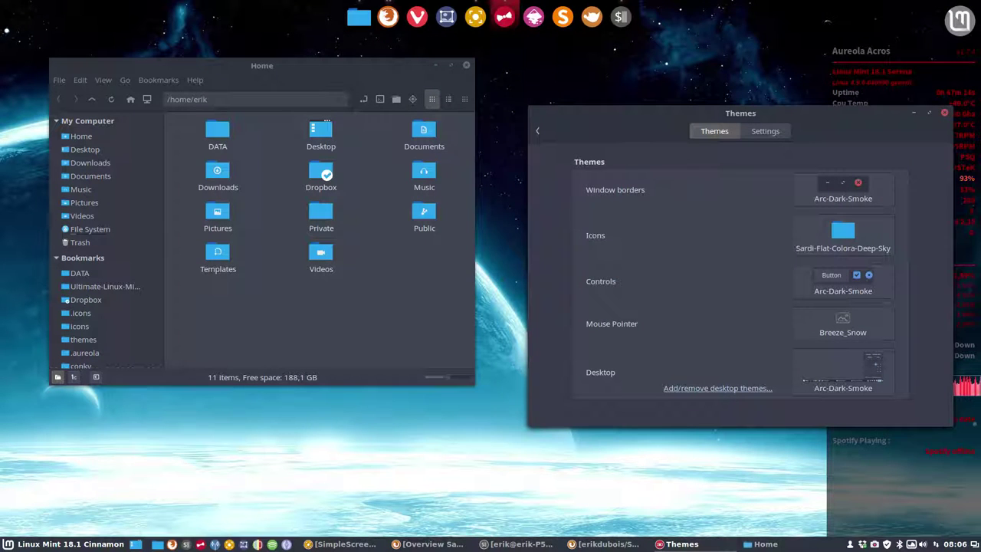
Apply the Sardi-Flat-Colora-Majestic icon theme and follow it with Sardi-Flat-Colora-Polo
click(836, 240)
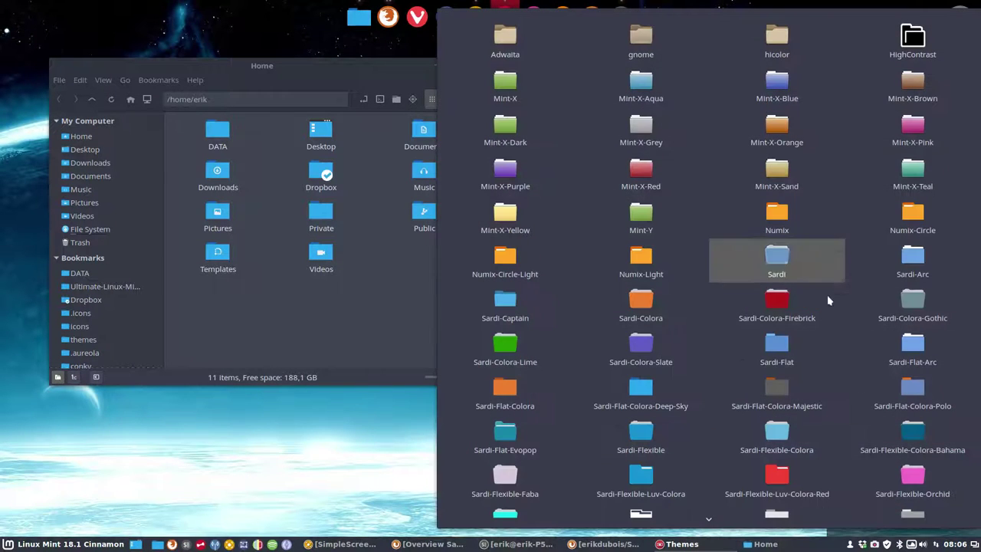
click(770, 396)
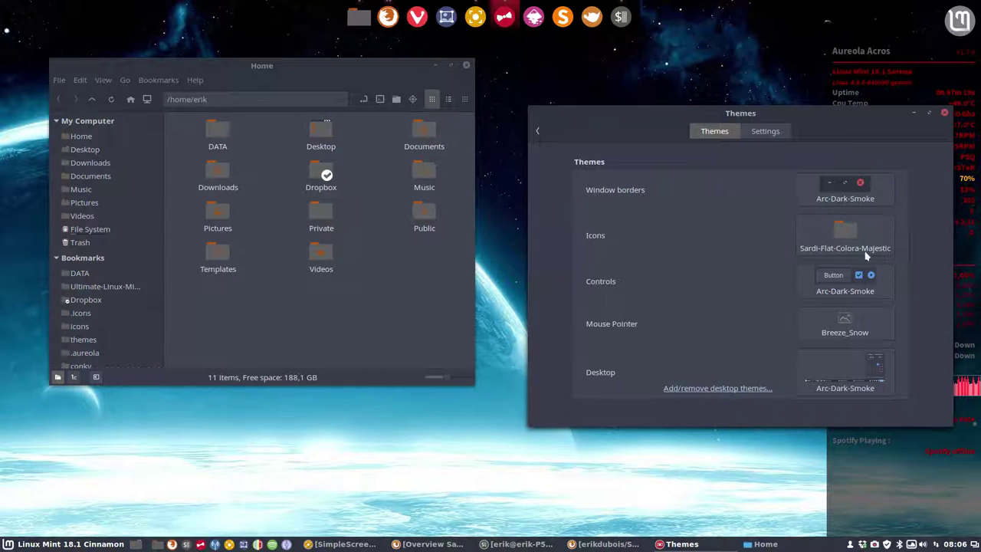
click(849, 230)
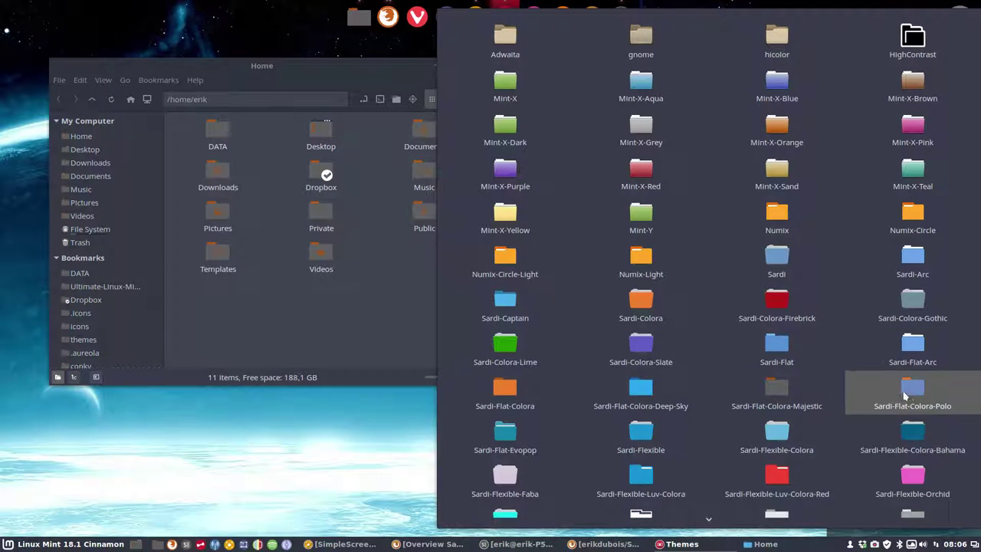
click(911, 395)
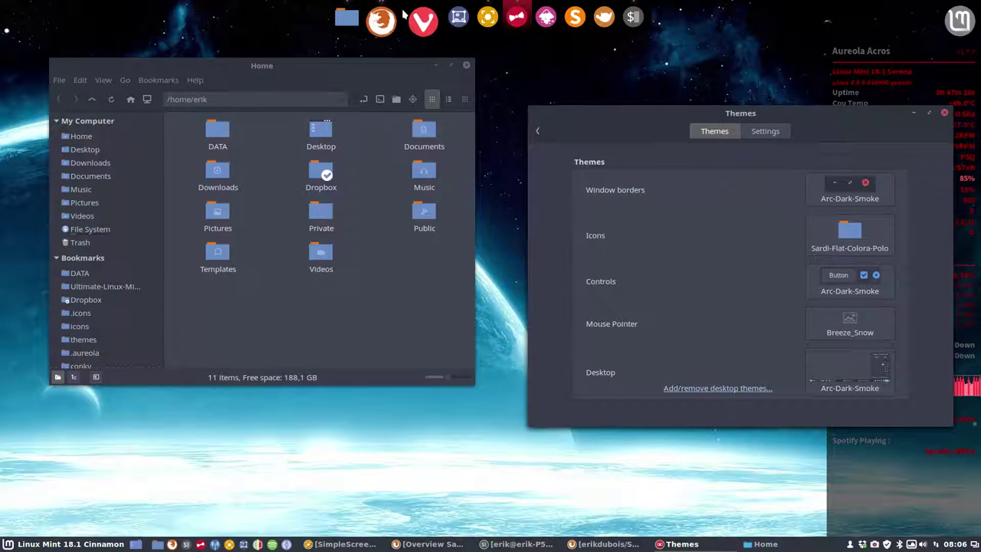
Switch the icon theme to Sardi-Flat-Evopop and follow it with Sardi-Flexible-Colora-Bahama
click(852, 230)
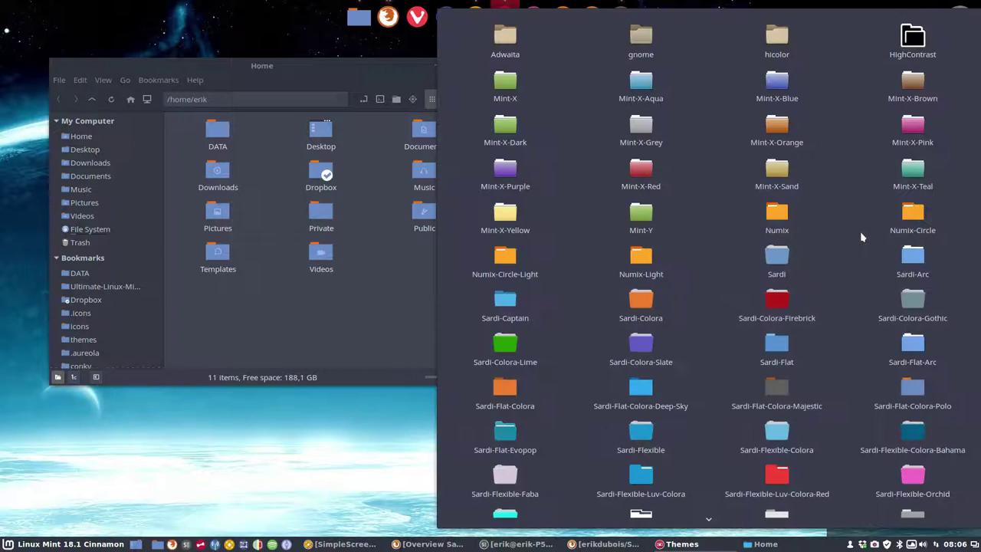
click(506, 434)
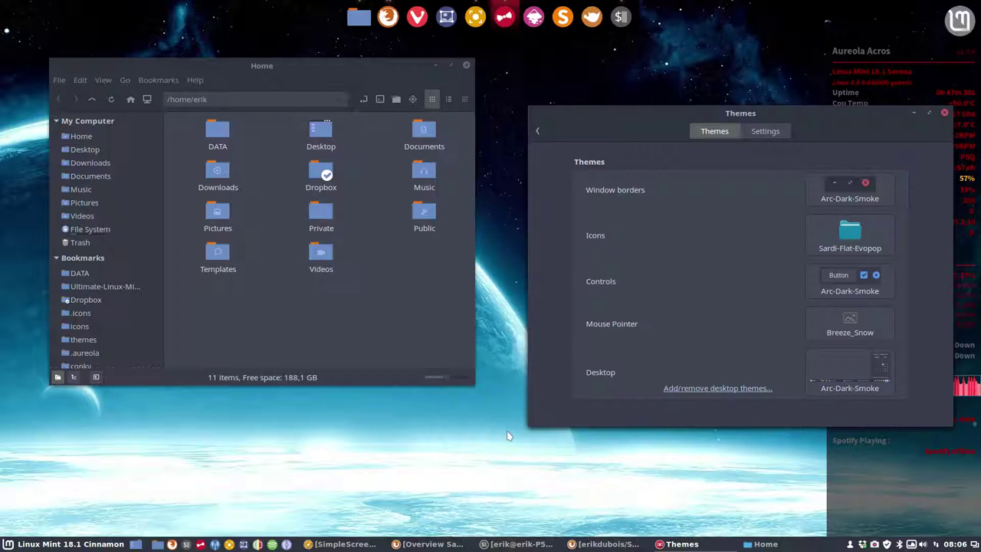
click(841, 244)
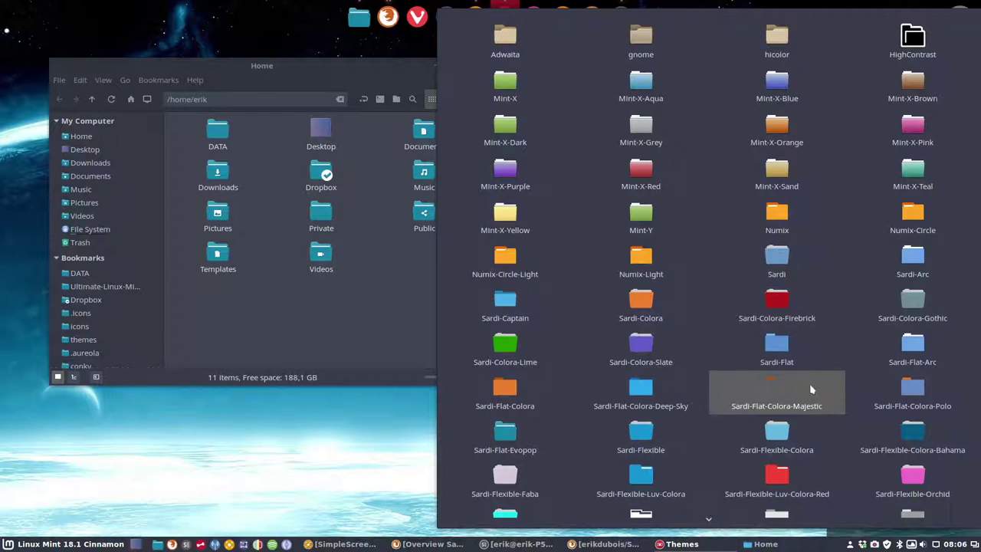
scroll(811, 389, down, 7)
scroll(807, 391, up, 3)
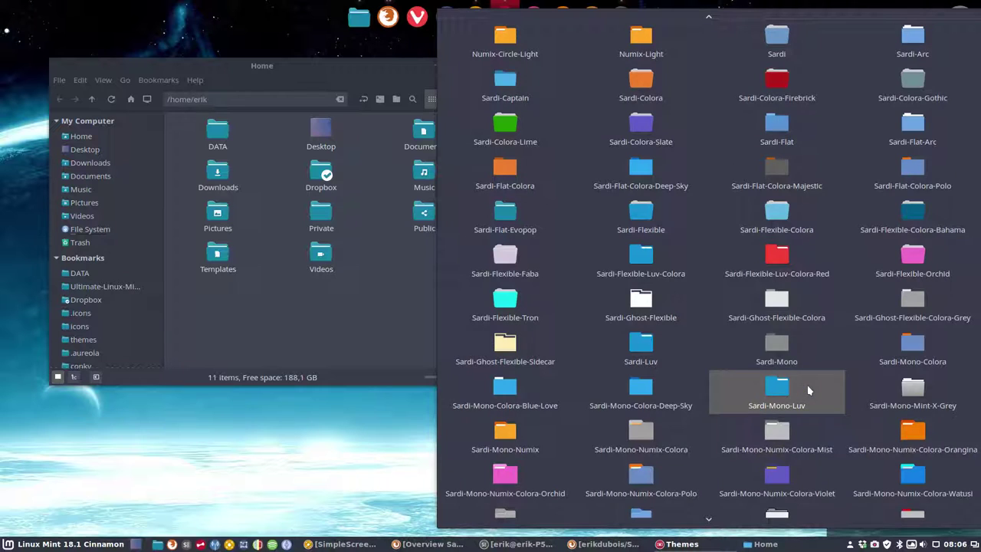
scroll(773, 322, up, 1)
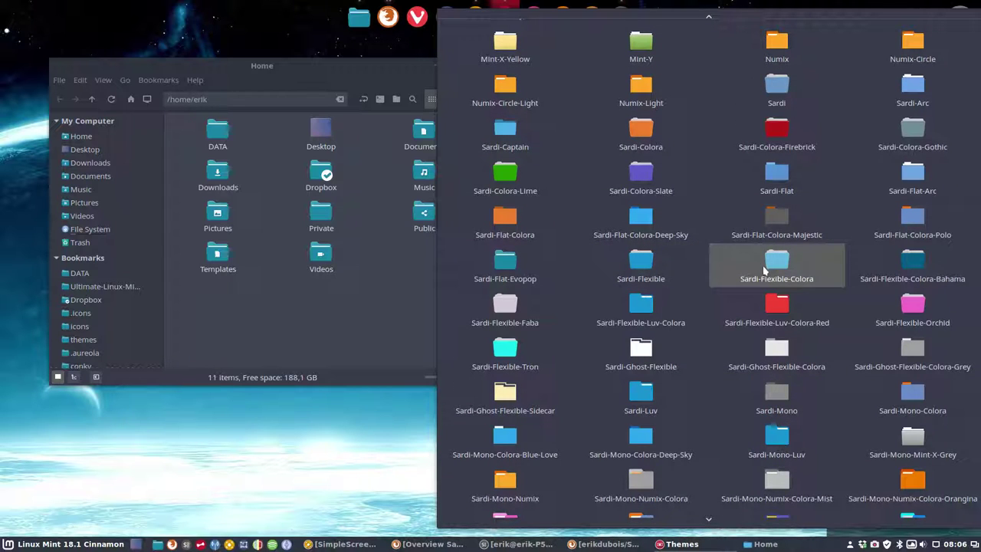
click(909, 268)
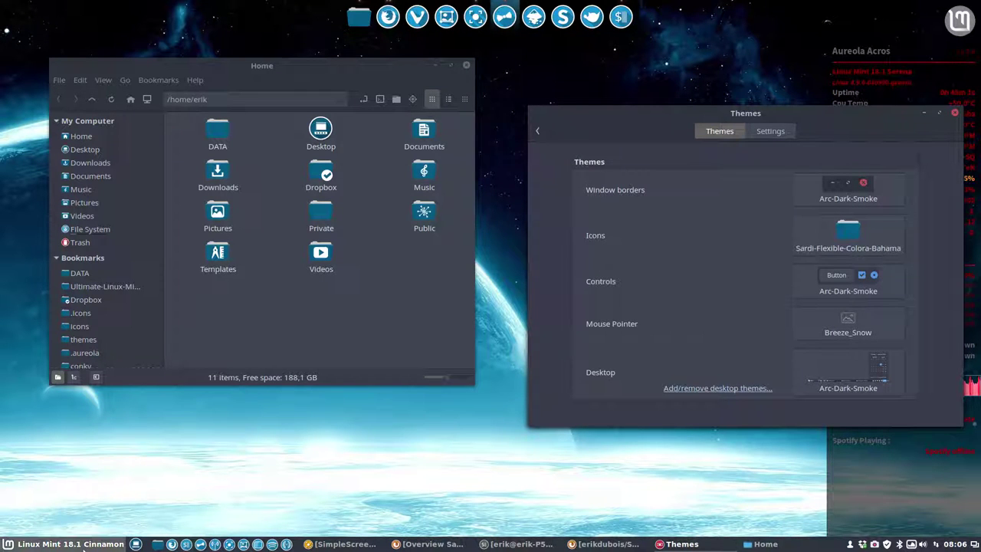
Examine the Sardi-Flexible-Colora-Bahama icons in the application menu's Graphics category and close the menu
click(84, 543)
mouse_move(102, 304)
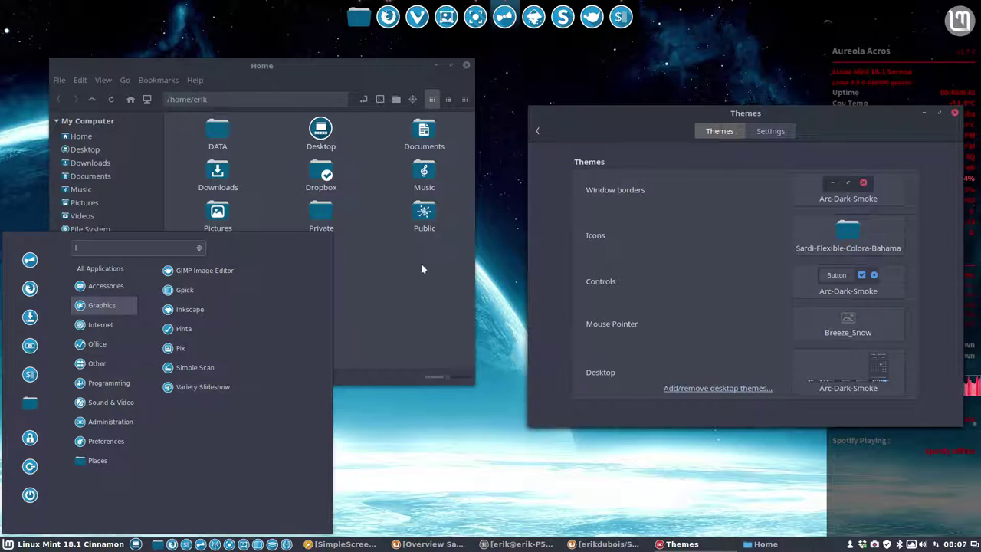
click(394, 270)
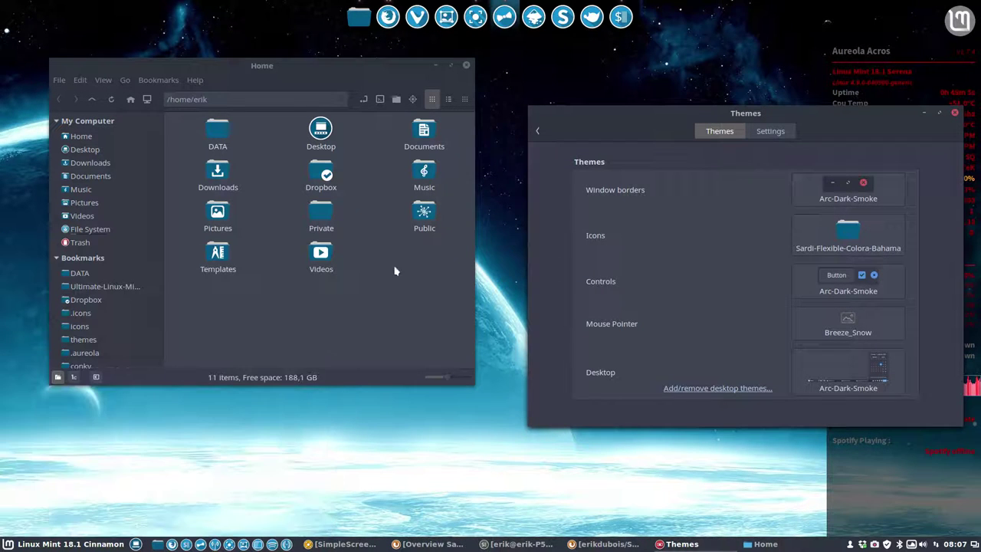
Apply the Sardi-Flexible-Faba icon theme and check its icons in the application menu
click(849, 239)
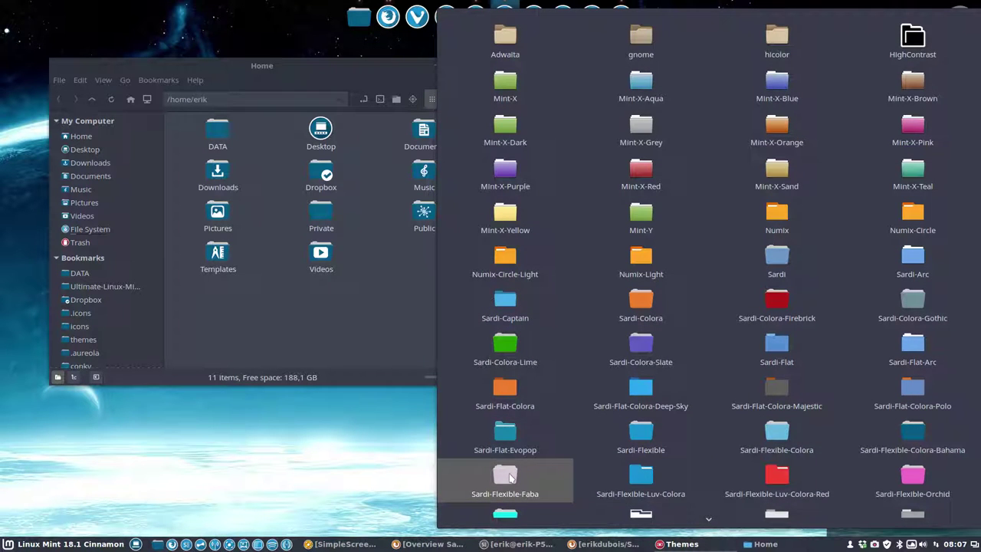
click(511, 477)
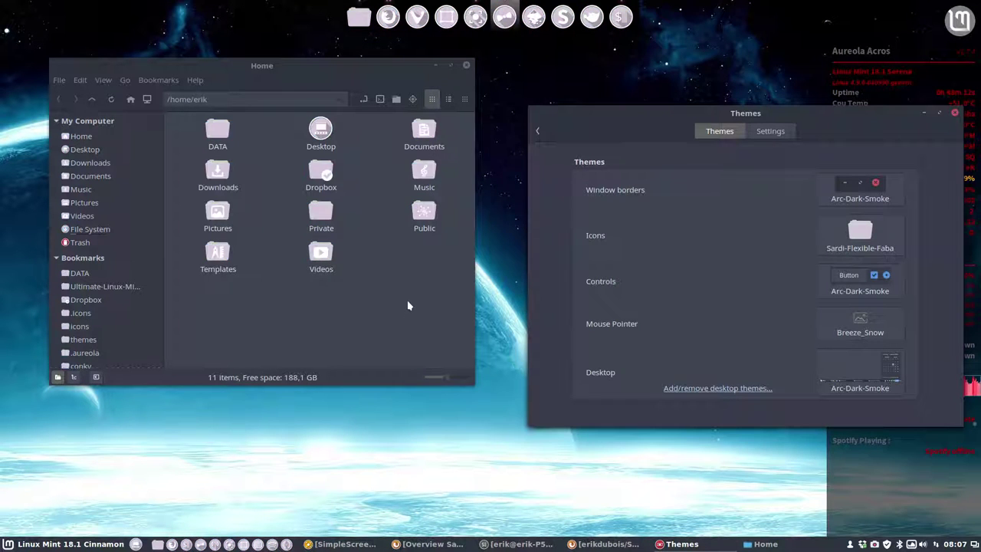
click(69, 543)
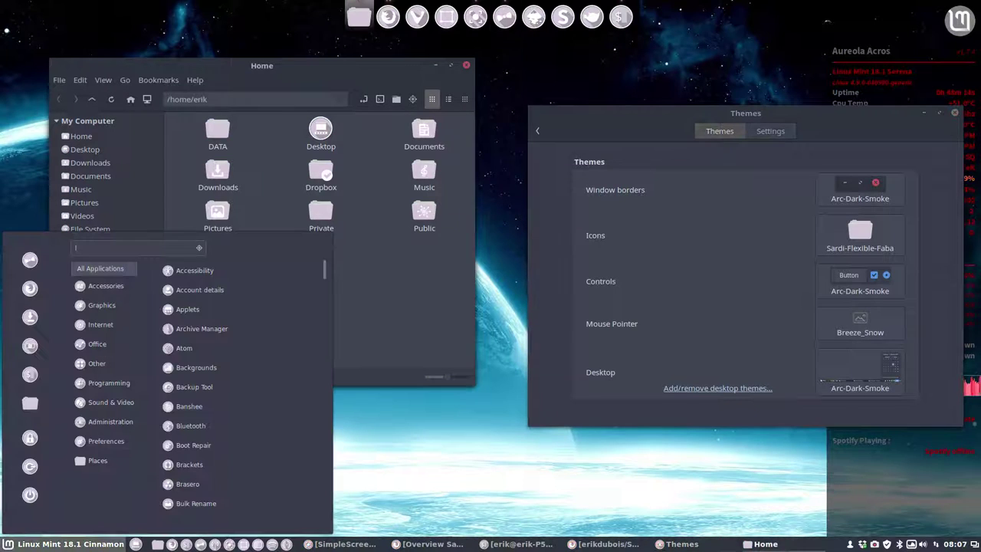
click(374, 300)
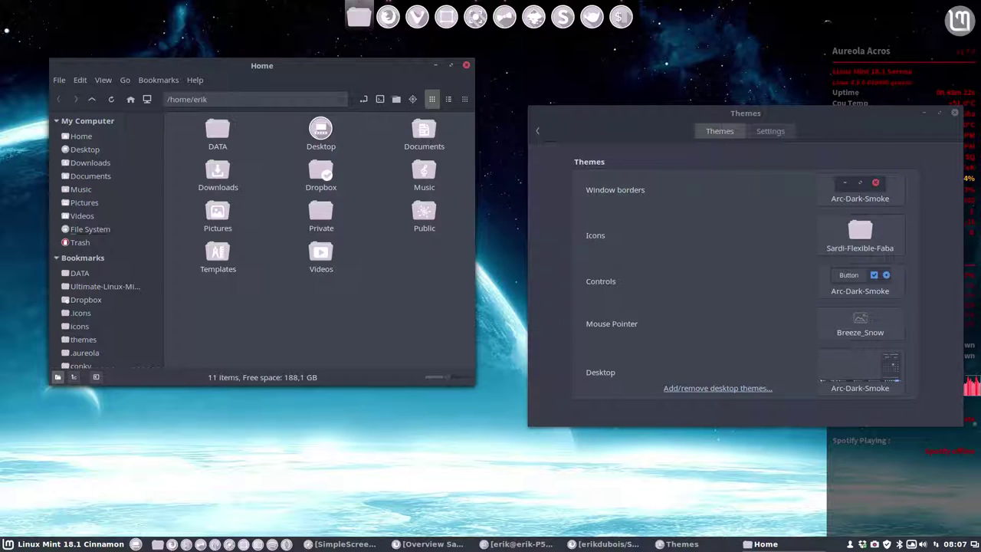
Try the Sardi-Flexible-Luv-Colora icon theme, followed by Sardi-Flexible-Luv-Colora-Red
click(872, 243)
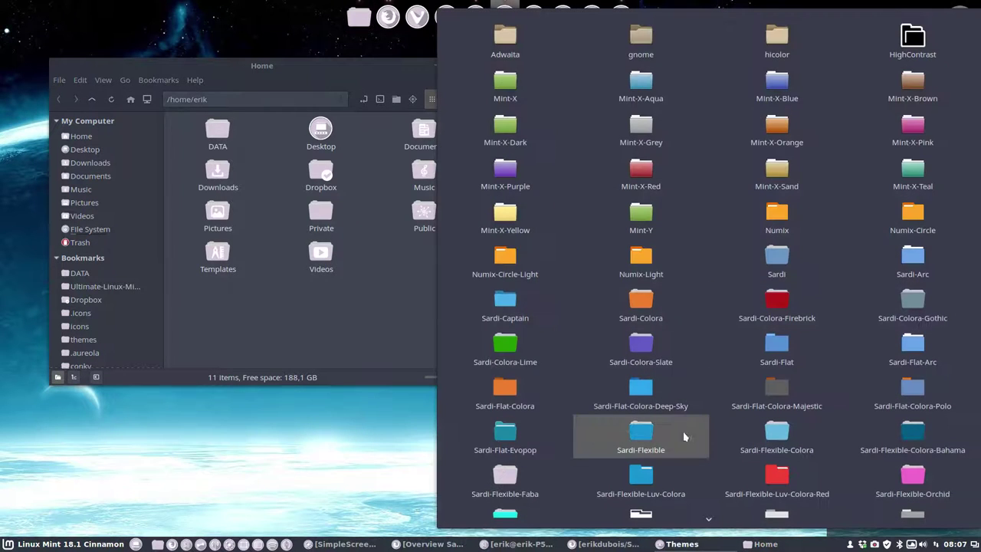
click(641, 478)
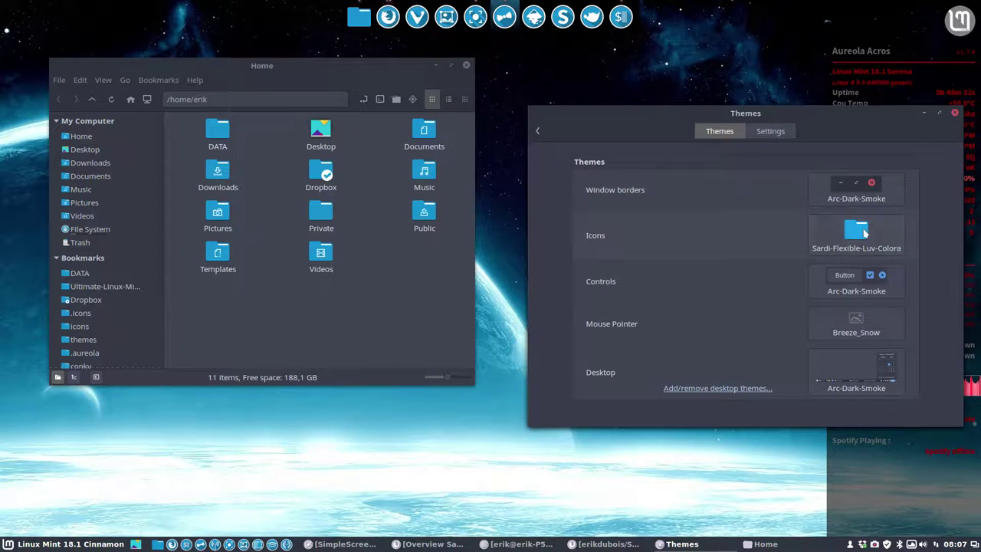
click(865, 238)
click(777, 478)
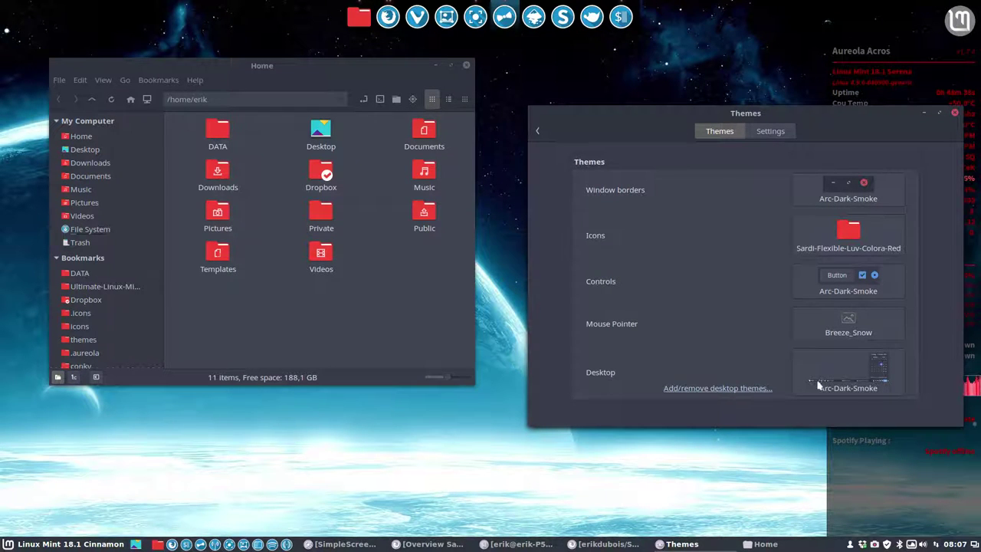
Change the icon theme to Sardi-Flexible-Orchid and inspect its icons in the application menu
click(847, 239)
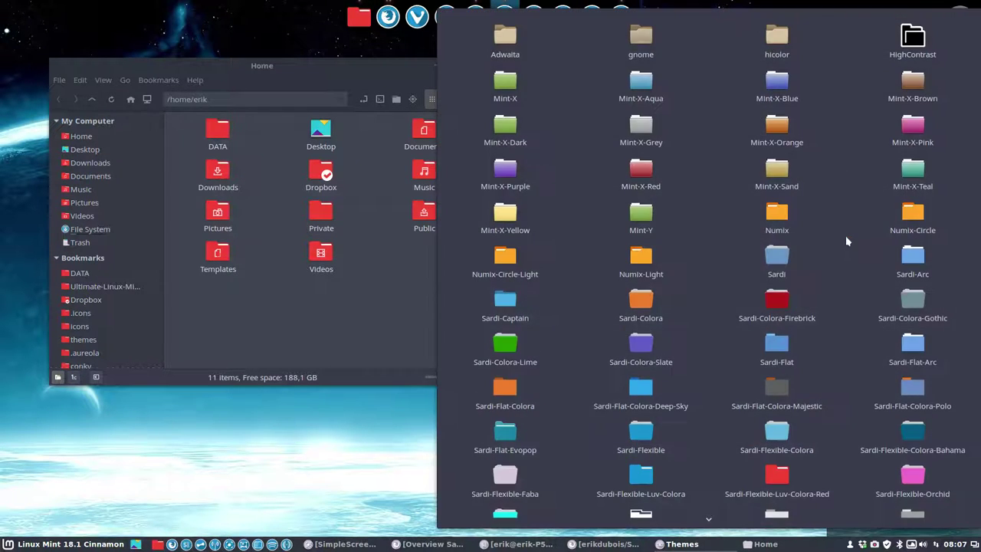
click(912, 478)
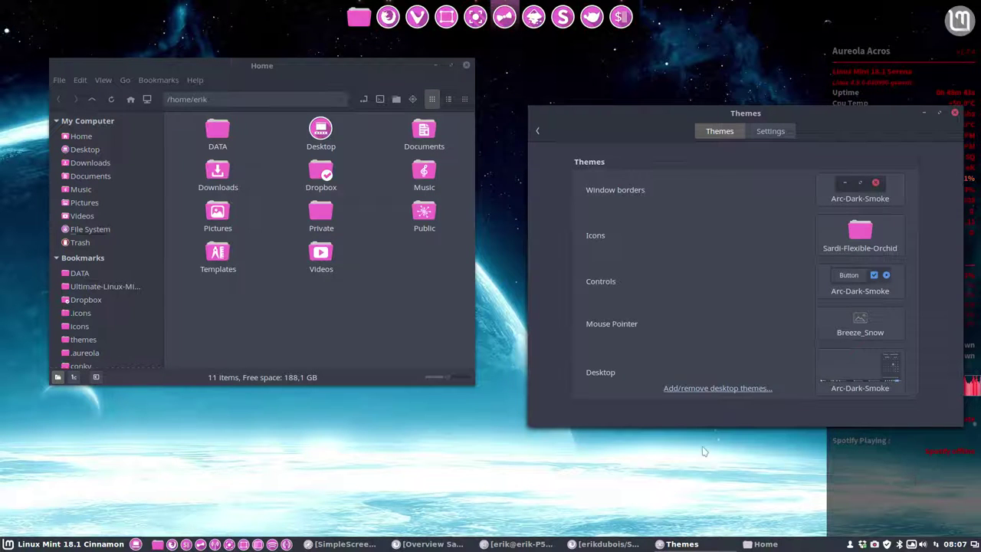
click(56, 544)
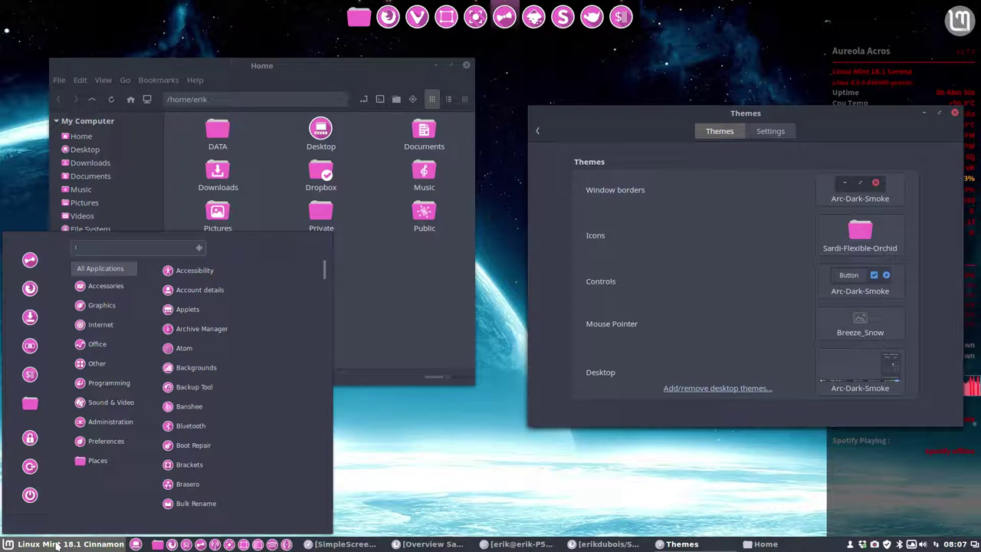
click(402, 326)
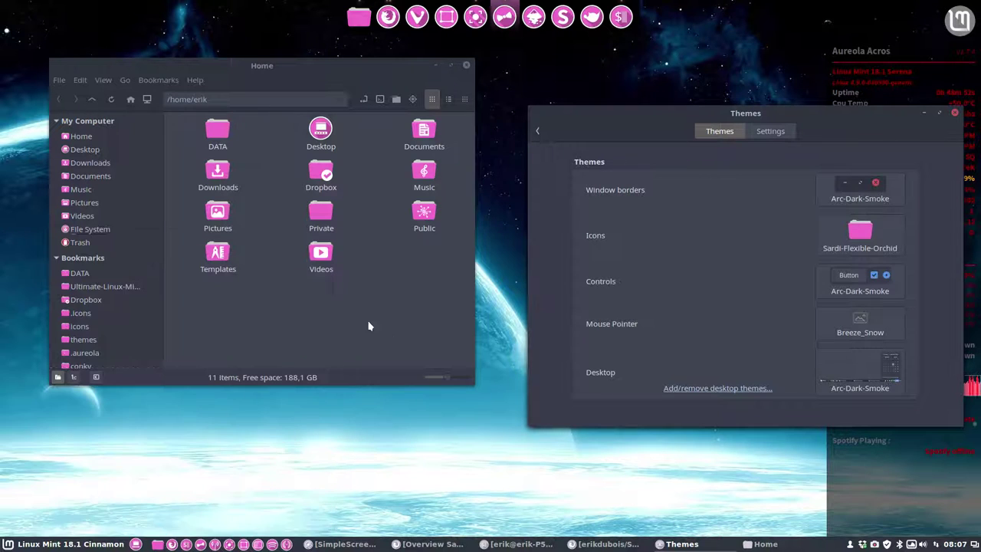
Set the icon theme to Sardi-Flexible-Tron
click(874, 244)
scroll(878, 464, down, 2)
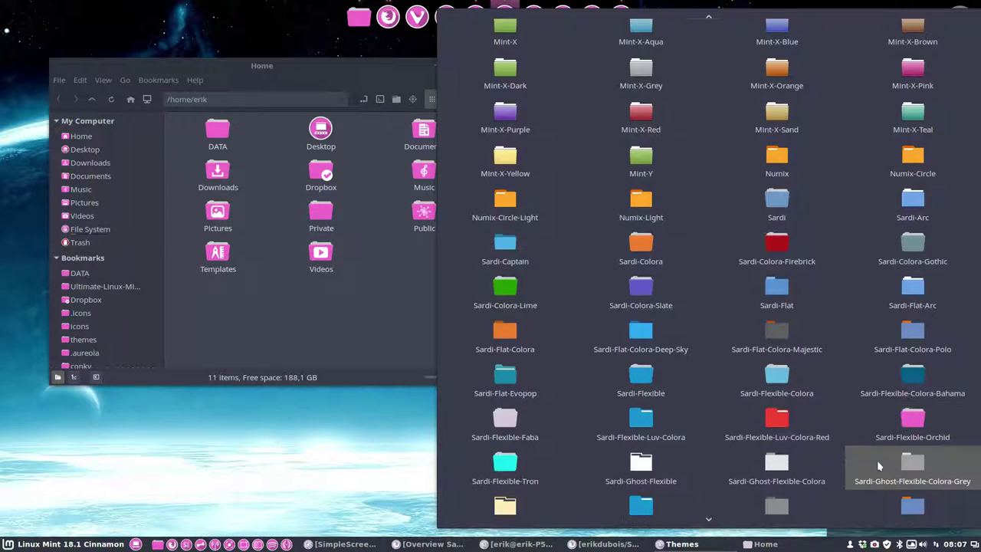
click(505, 465)
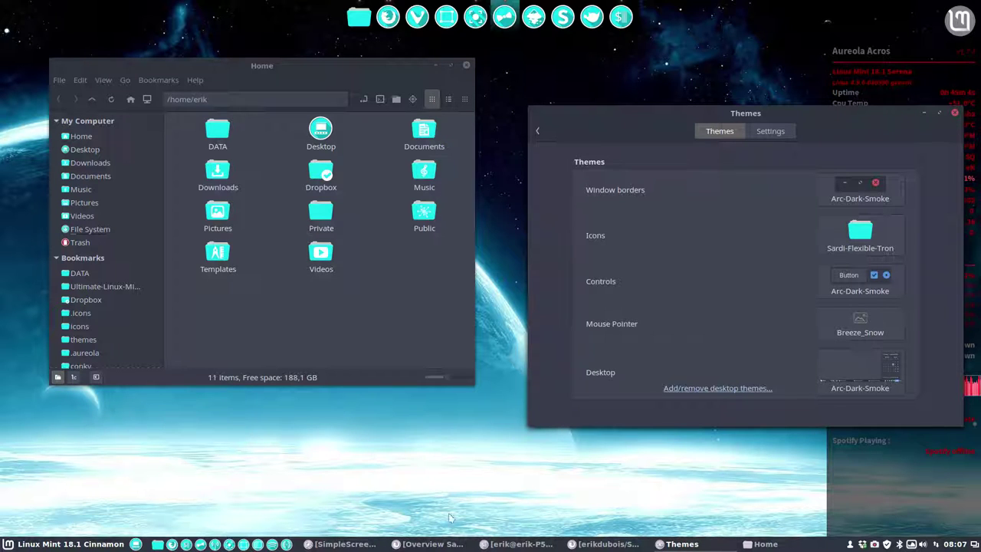
Apply the Sardi-Ghost-Flexible-Colora-Grey icon theme and look over its icons in the application menu
click(860, 234)
scroll(680, 455, down, 2)
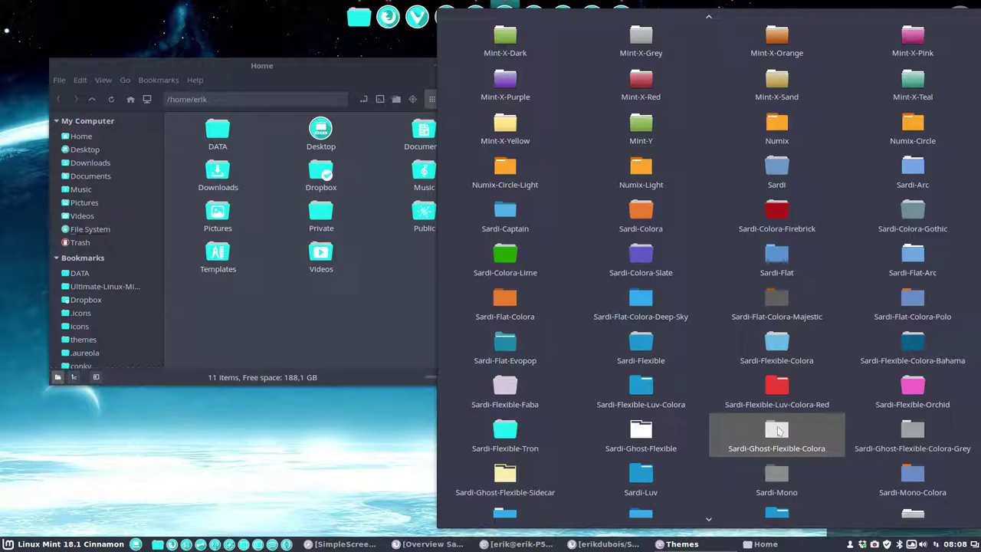
click(904, 443)
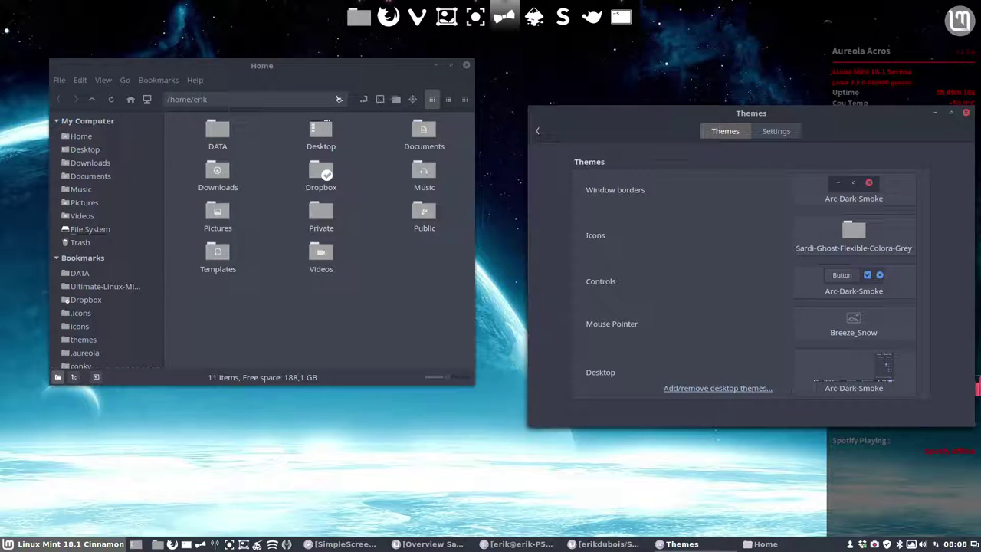
click(70, 543)
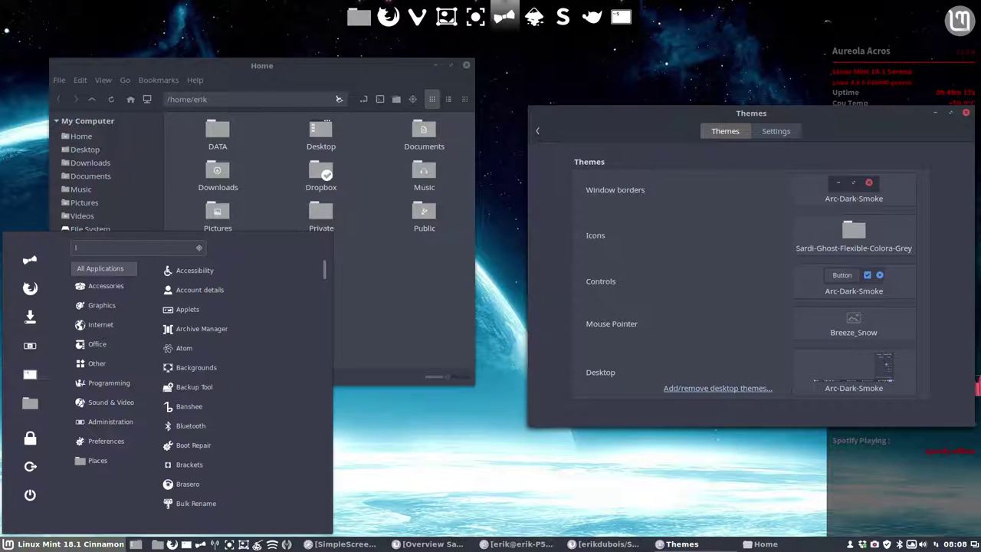
click(419, 262)
Switch the icon theme to Sardi-Ghost-Flexible-Sidecar and check its icons in the application menu
click(881, 237)
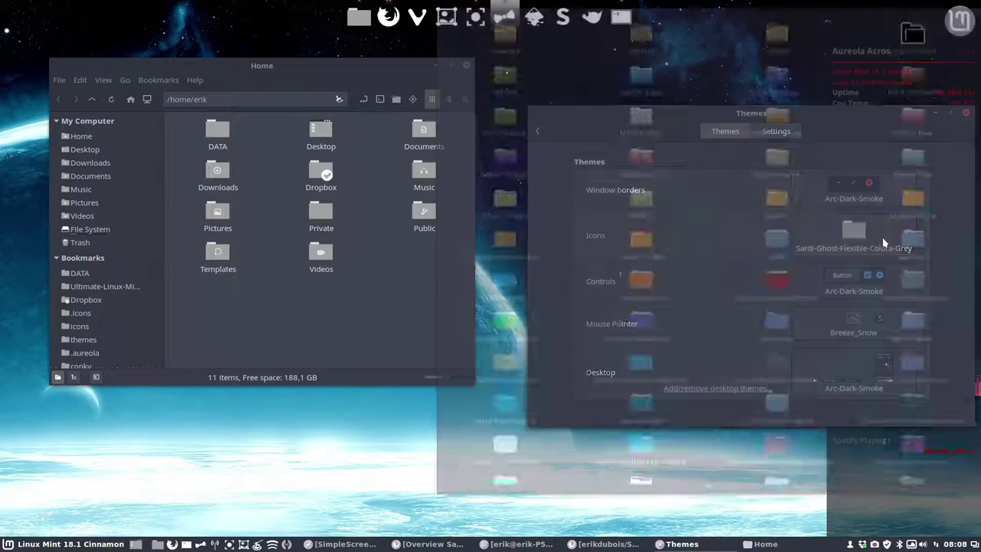
scroll(855, 343, down, 4)
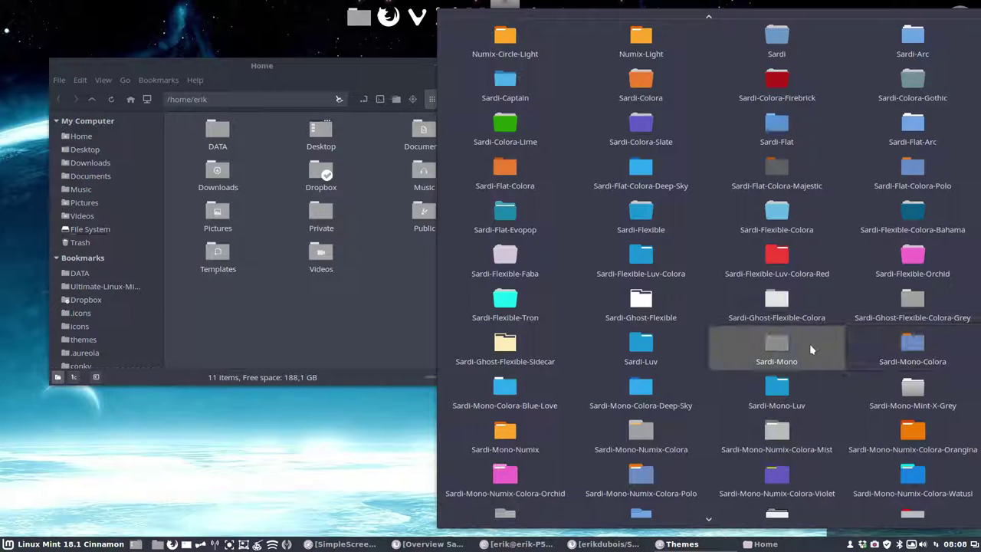
click(503, 345)
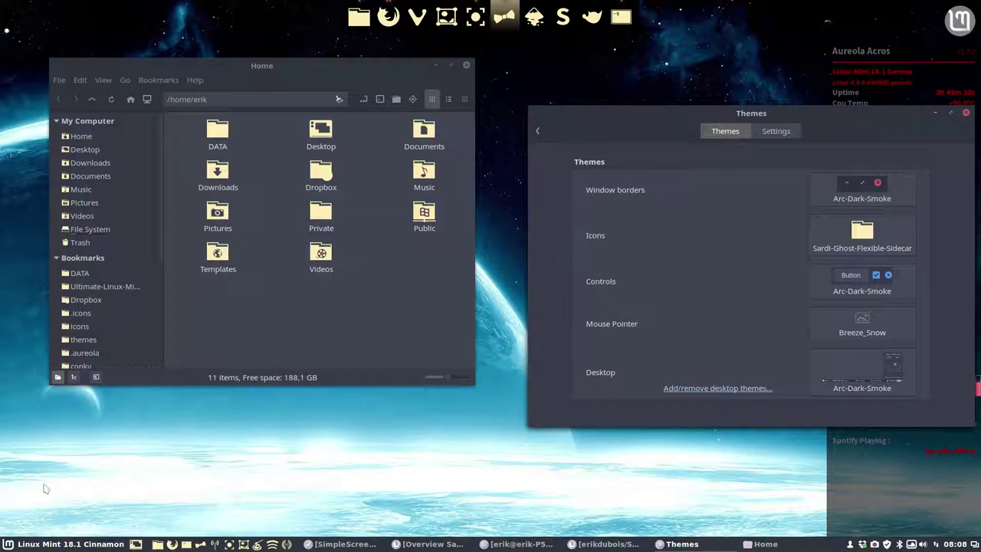
key(super)
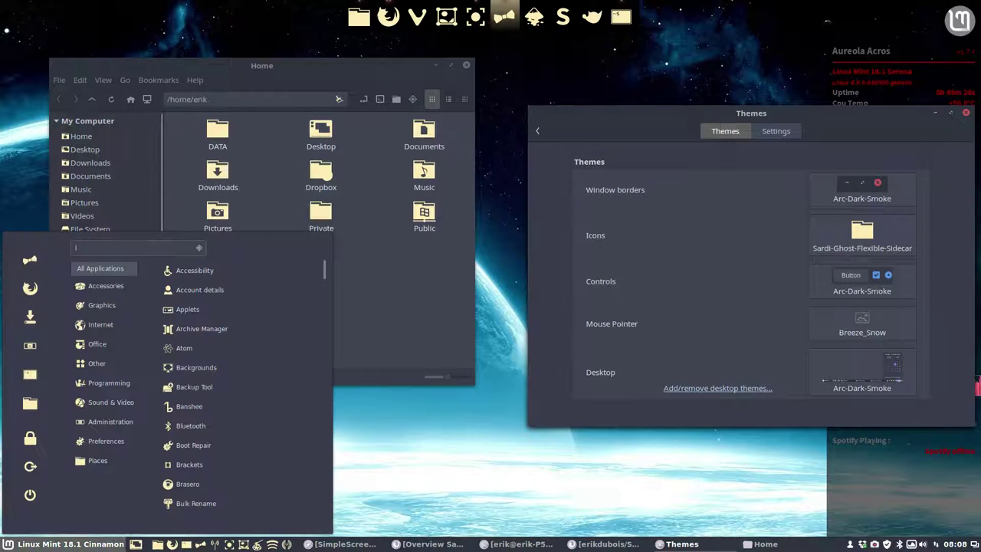
click(847, 242)
Set the icon theme to Sardi-Luv
click(847, 242)
scroll(641, 452, down, 3)
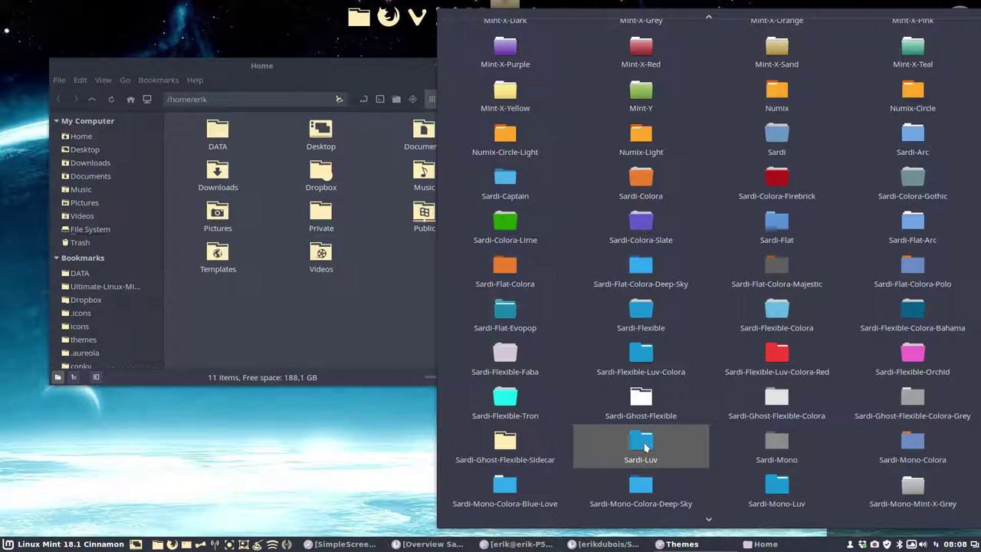
click(642, 448)
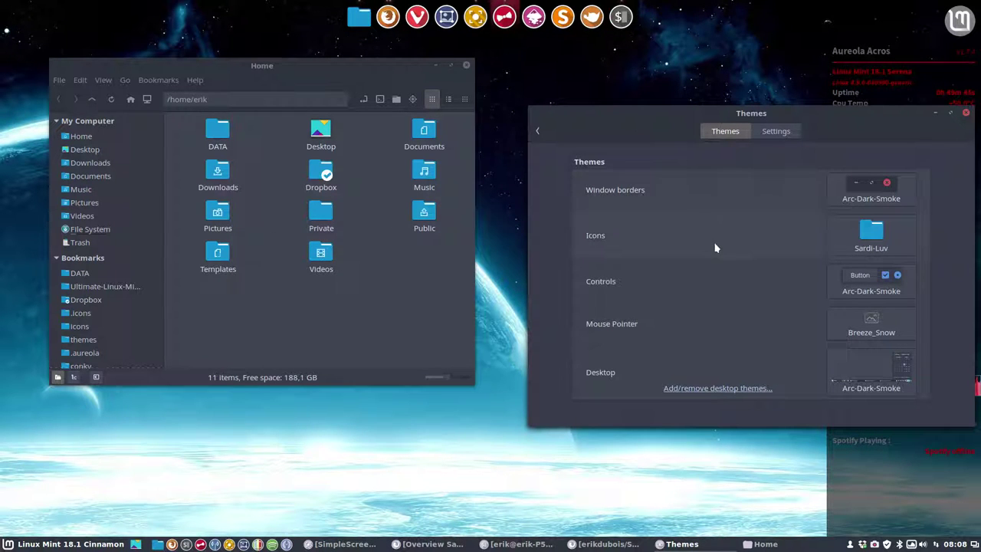
Set the icon theme to Sardi-Mono
click(876, 244)
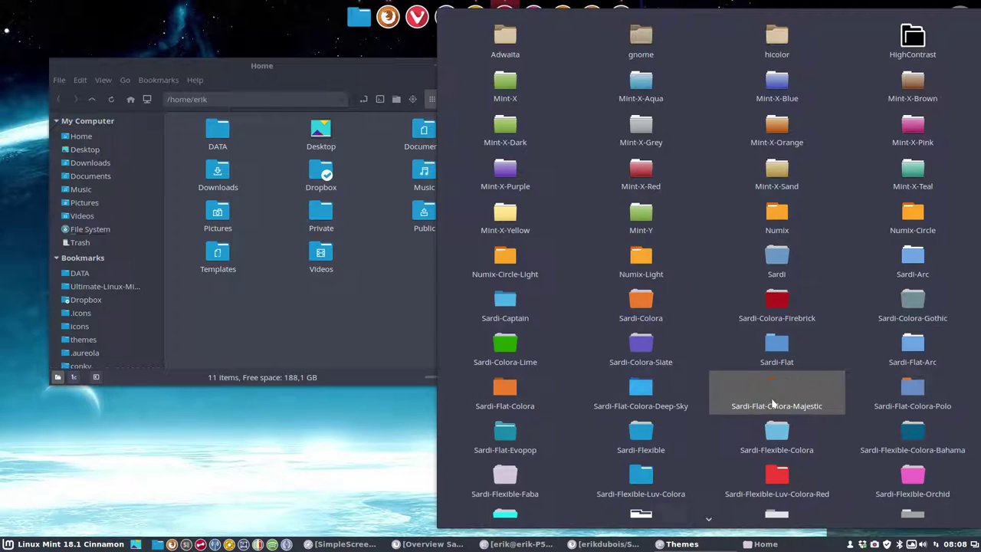
scroll(719, 476, down, 1)
scroll(719, 476, down, 3)
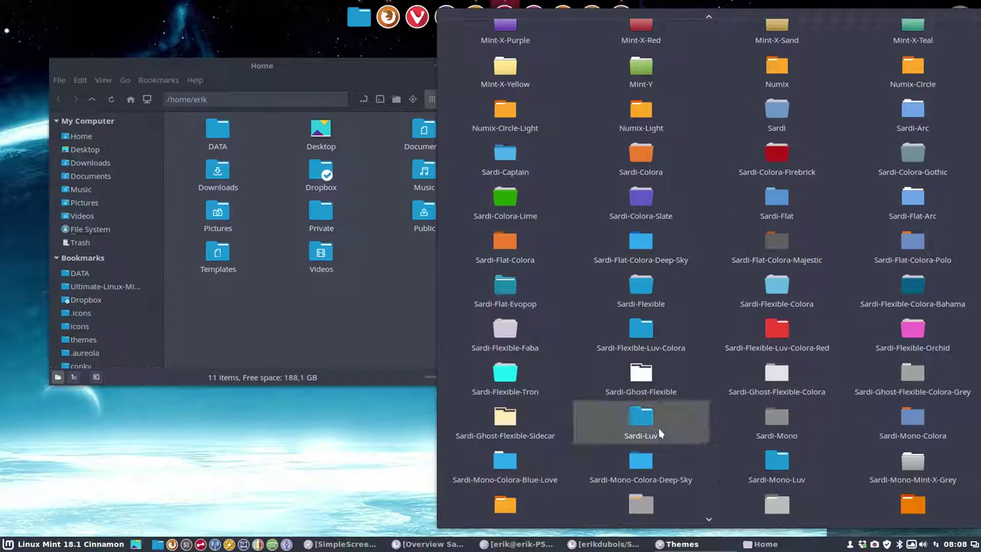
click(781, 428)
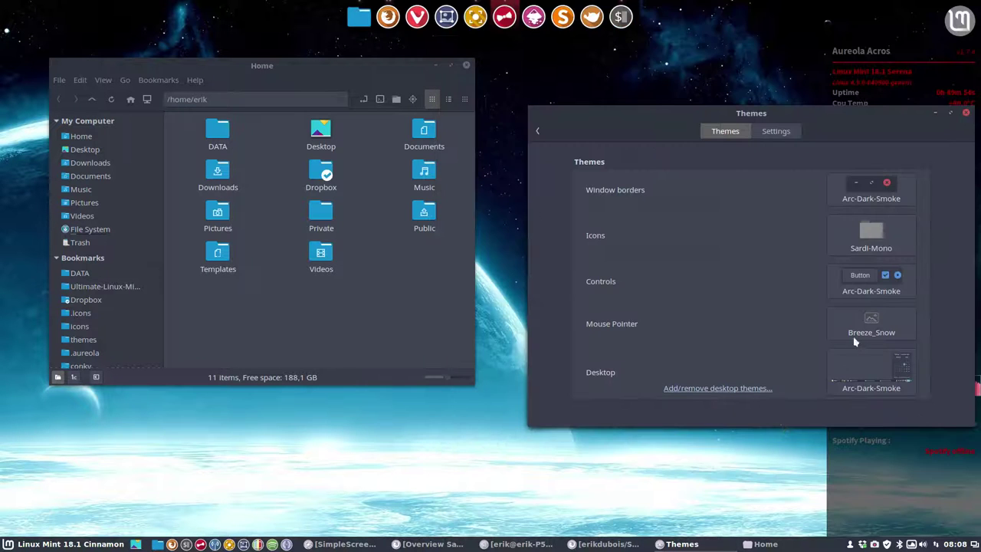
Change the icon theme to Sardi-Mono-Colora-Blue-Love
click(881, 234)
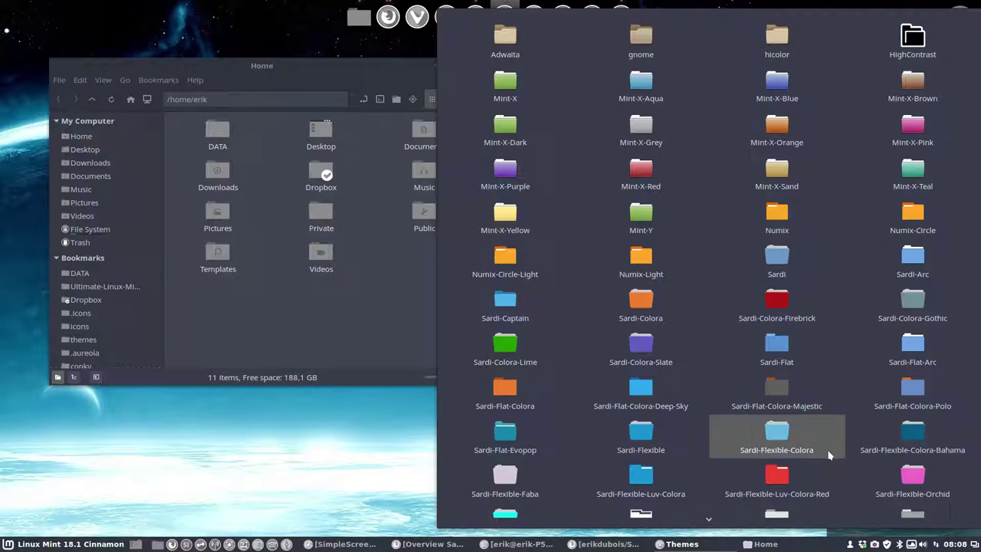
scroll(828, 455, down, 2)
scroll(828, 455, down, 5)
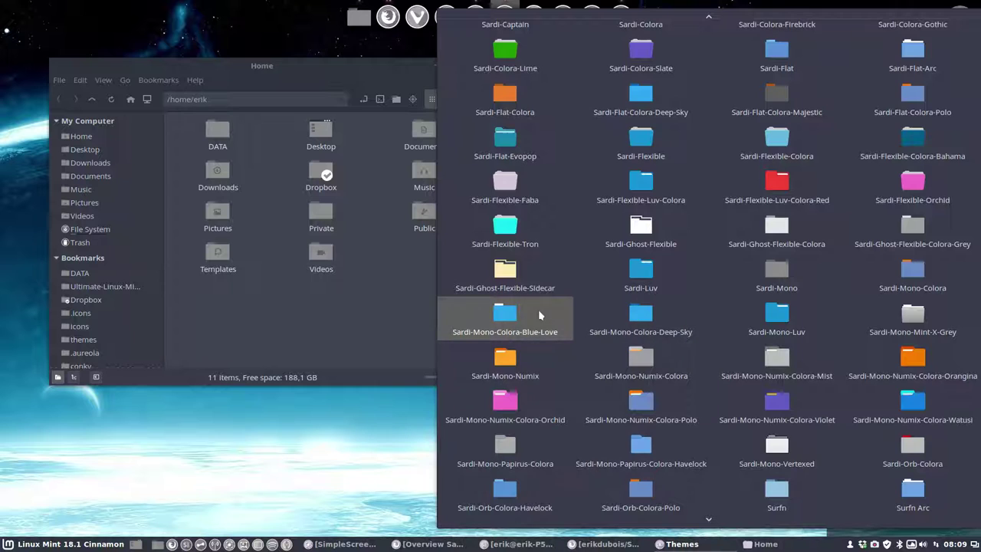
click(505, 318)
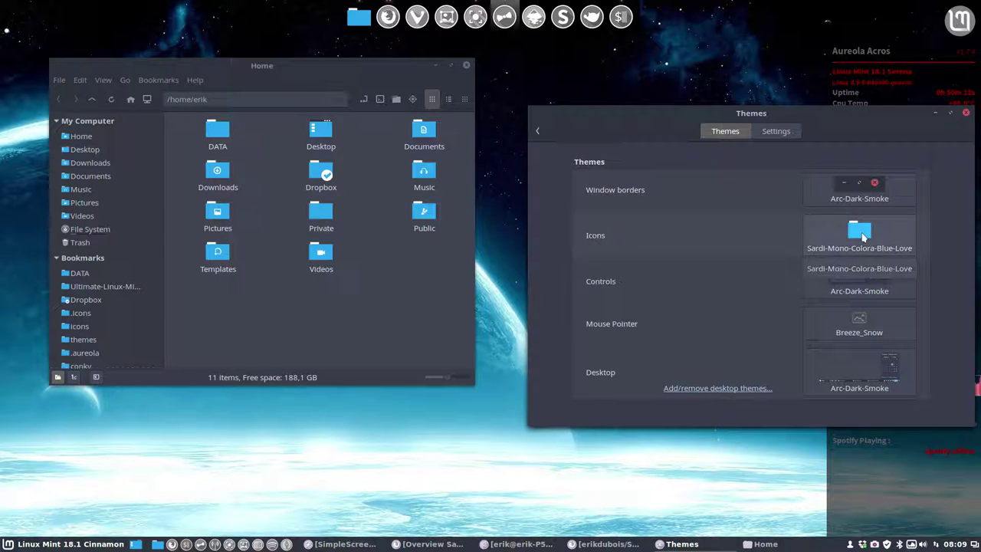
Switch the icon theme to Sardi-Mono-Colora-Deep-Sky
click(864, 238)
scroll(605, 437, down, 2)
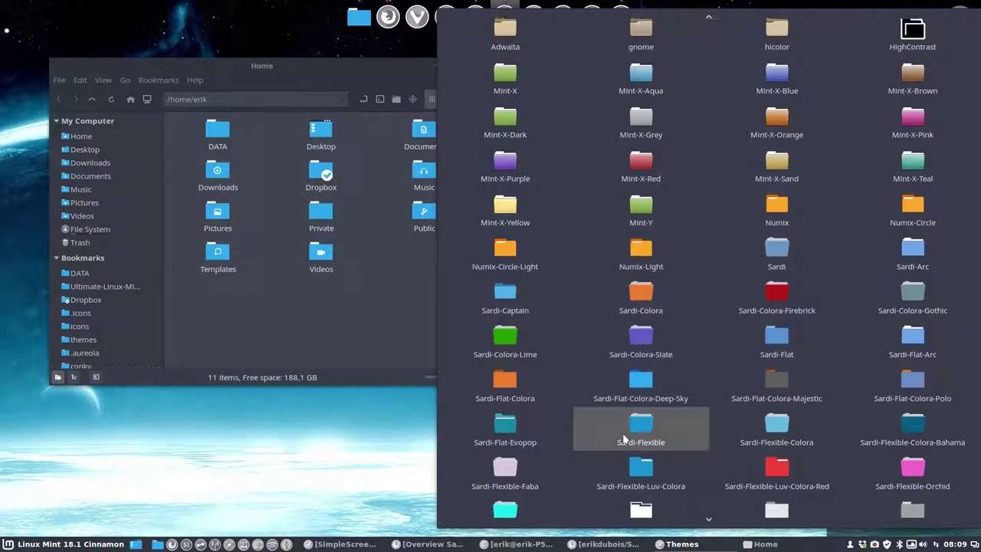
scroll(623, 438, down, 4)
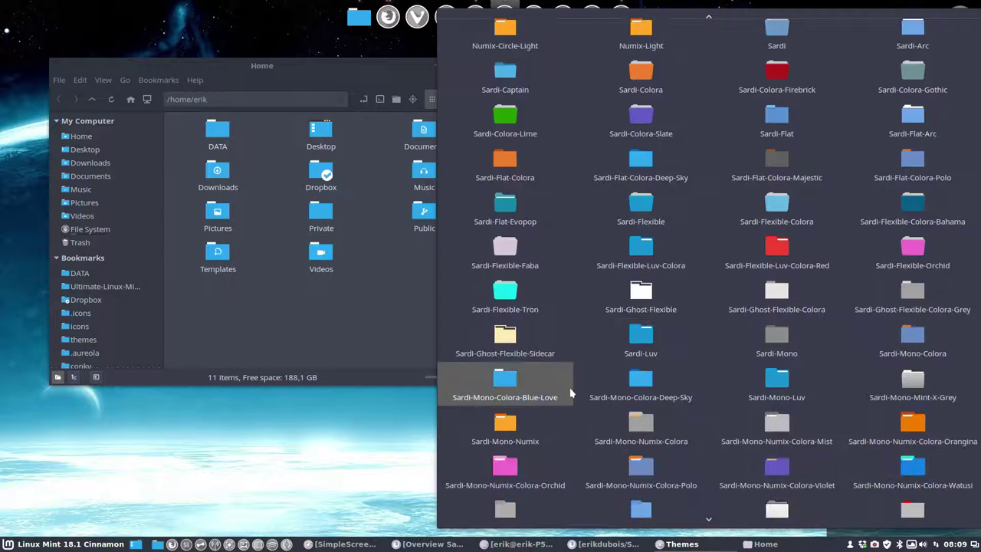
click(642, 386)
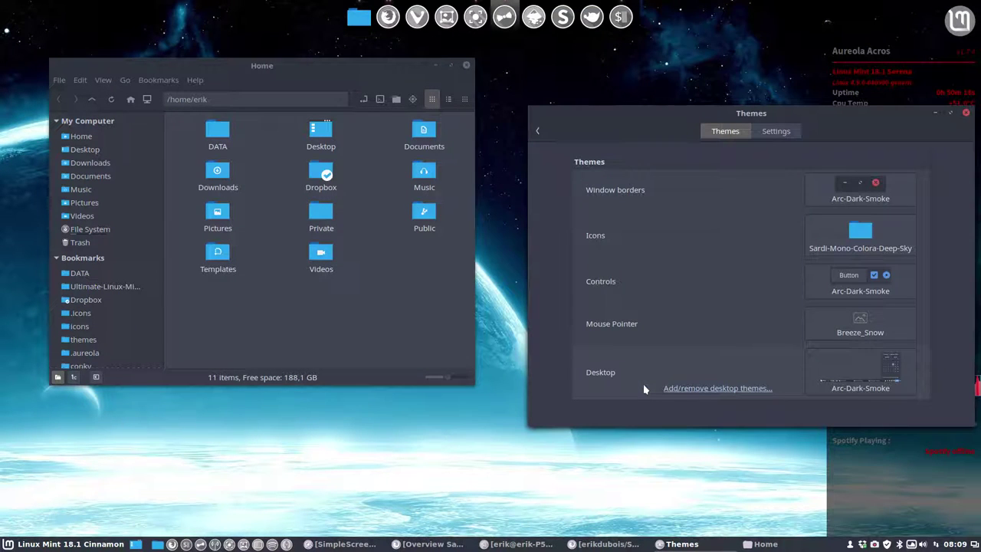
Apply the Sardi-Mono-Luv icon theme
click(841, 253)
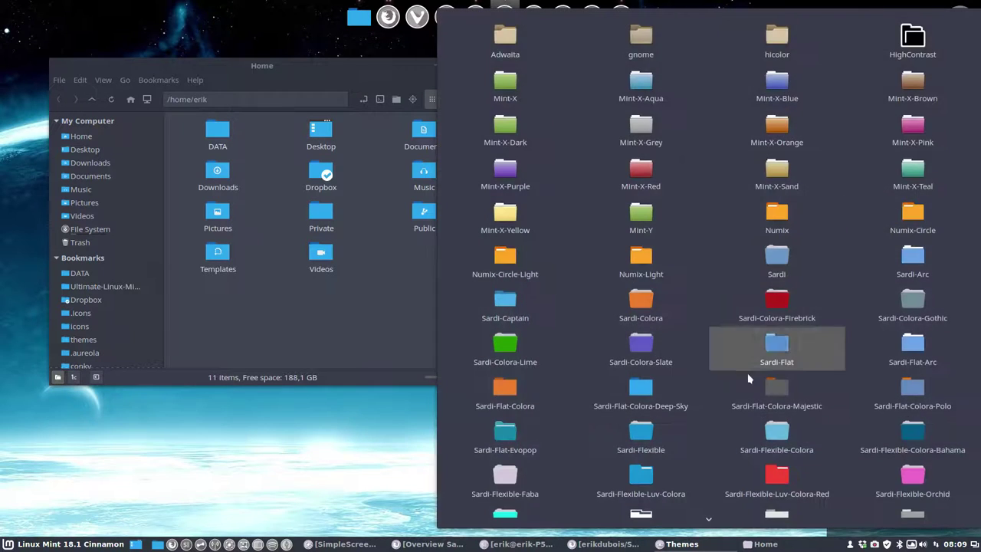
scroll(713, 436, down, 4)
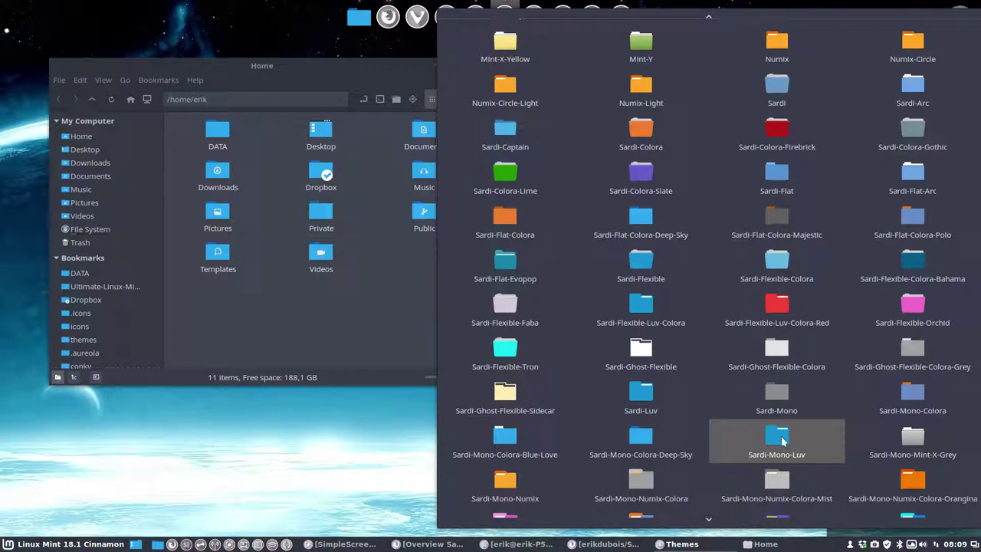
click(781, 436)
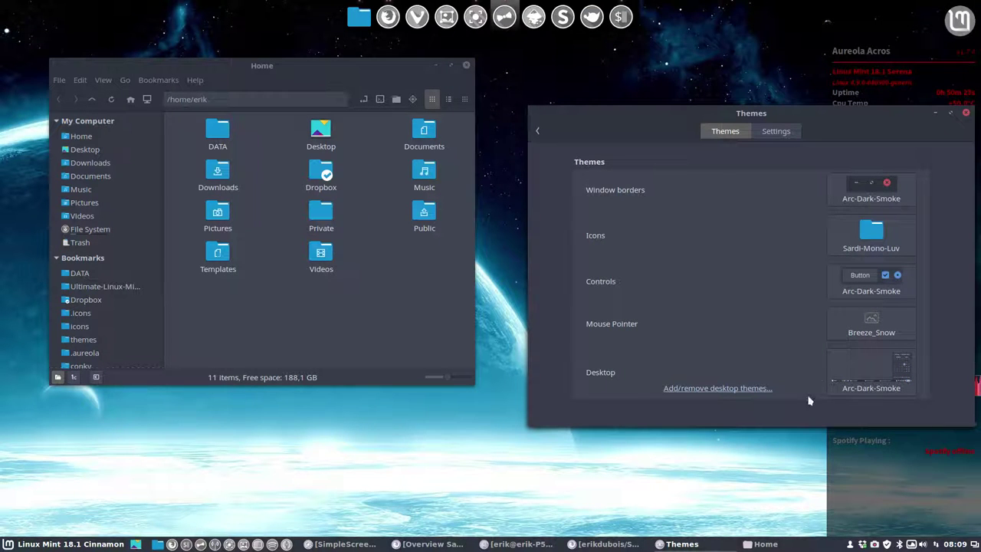
Look through the Sardi-Mono variants and set the icon theme to Sardi-Mono-Numix-Colora-Mist
click(871, 241)
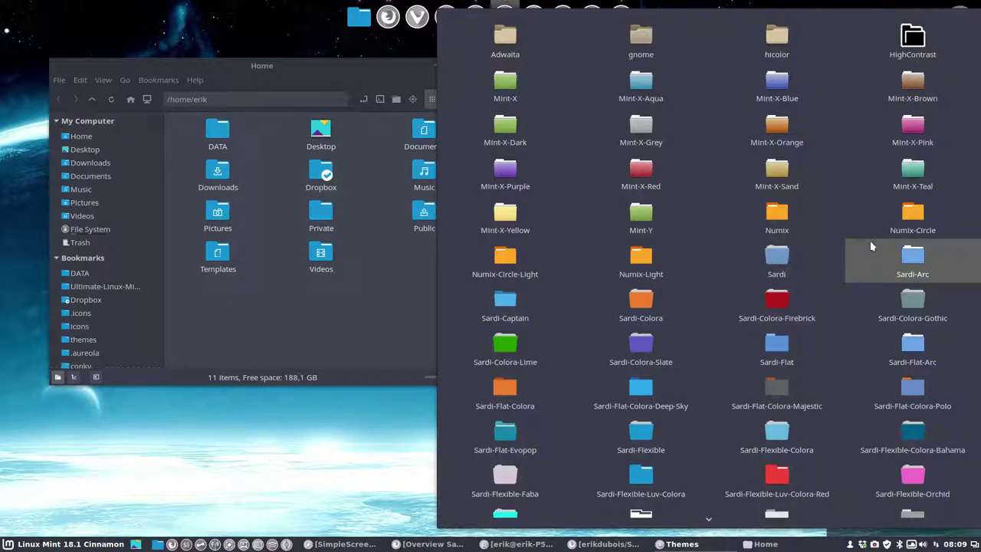
scroll(745, 429, down, 3)
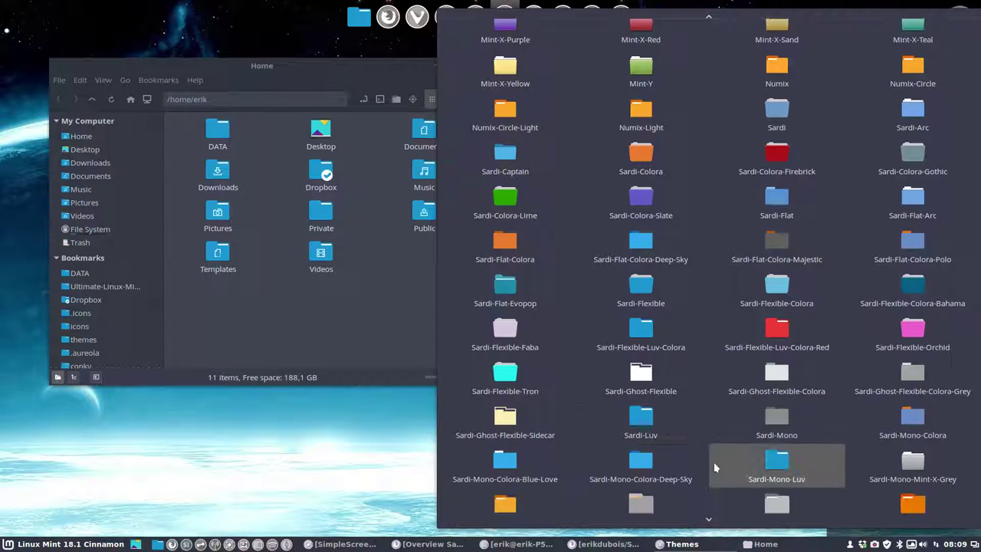
scroll(768, 458, down, 1)
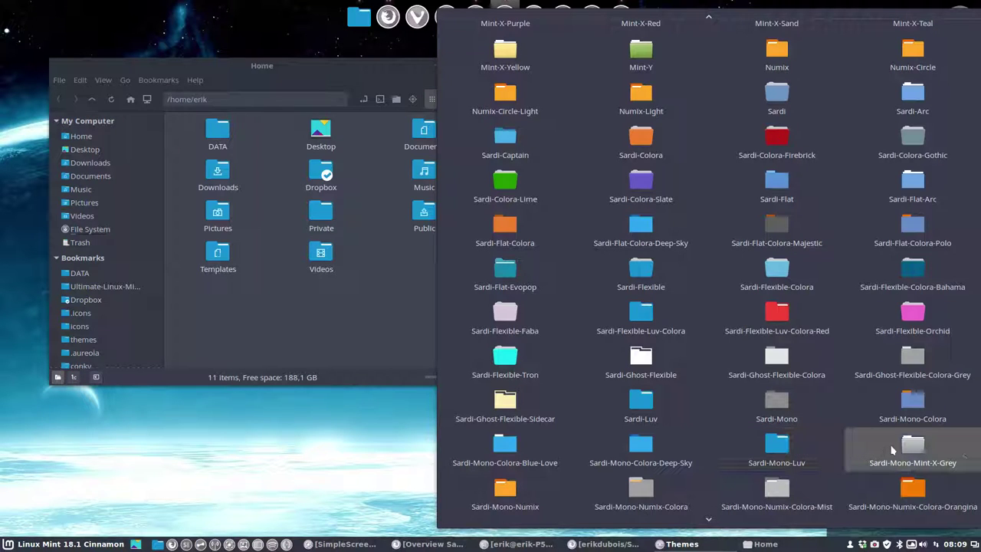
scroll(905, 451, down, 1)
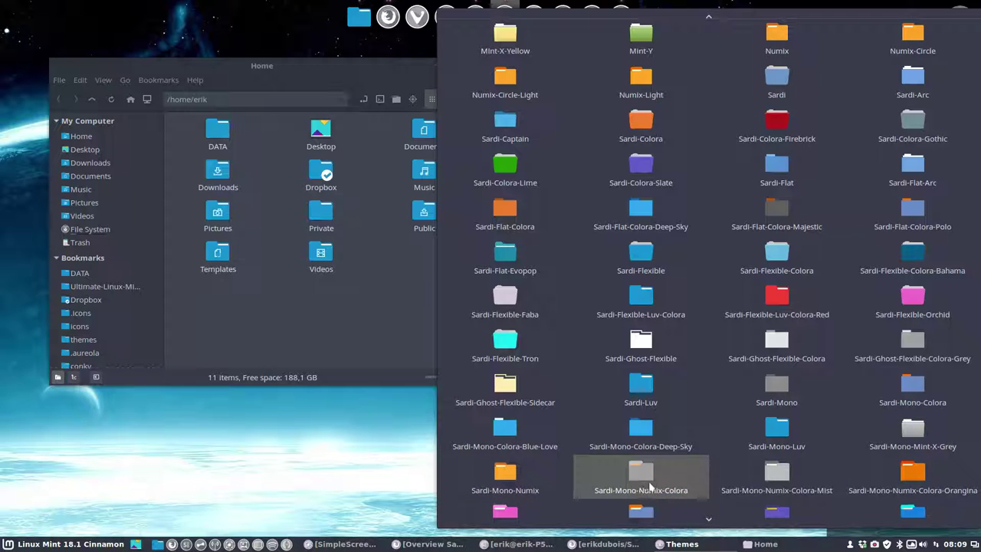
click(775, 478)
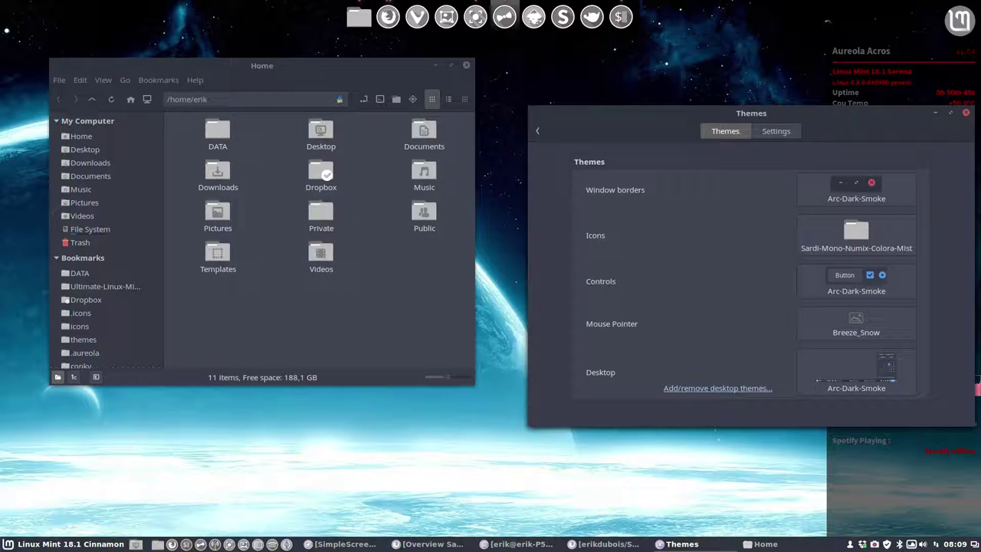
Change the icon theme to Sardi-Mono-Numix-Colora-Orangina
click(856, 234)
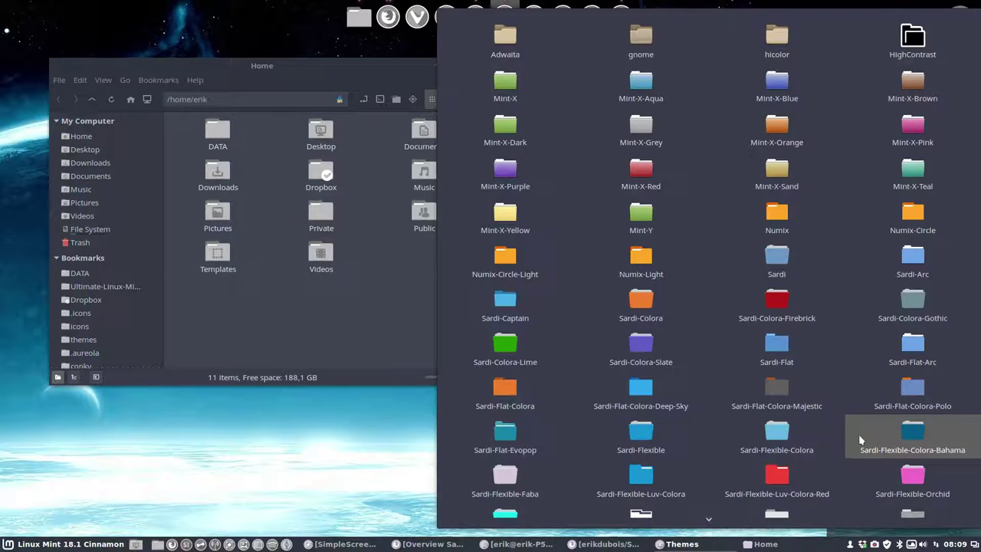
scroll(858, 434, down, 5)
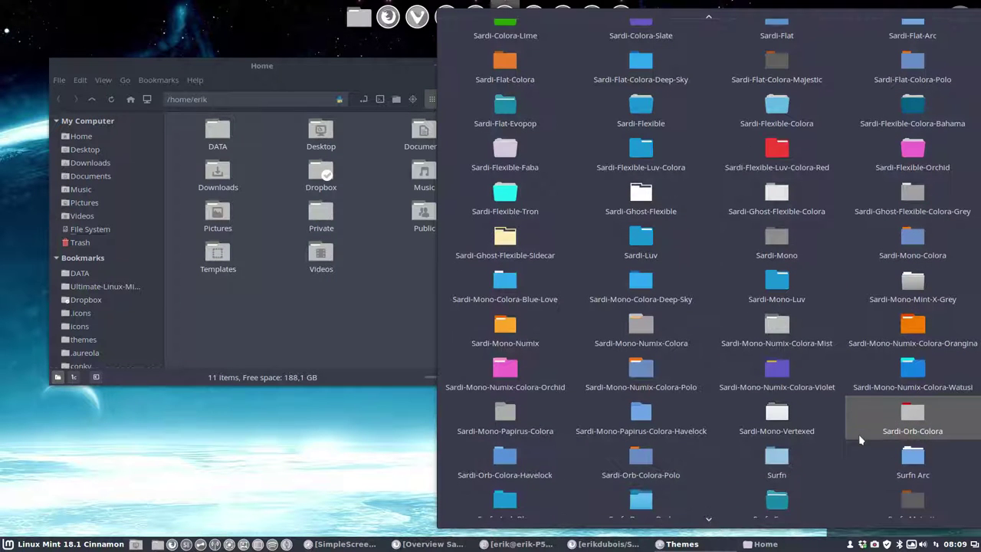
click(769, 344)
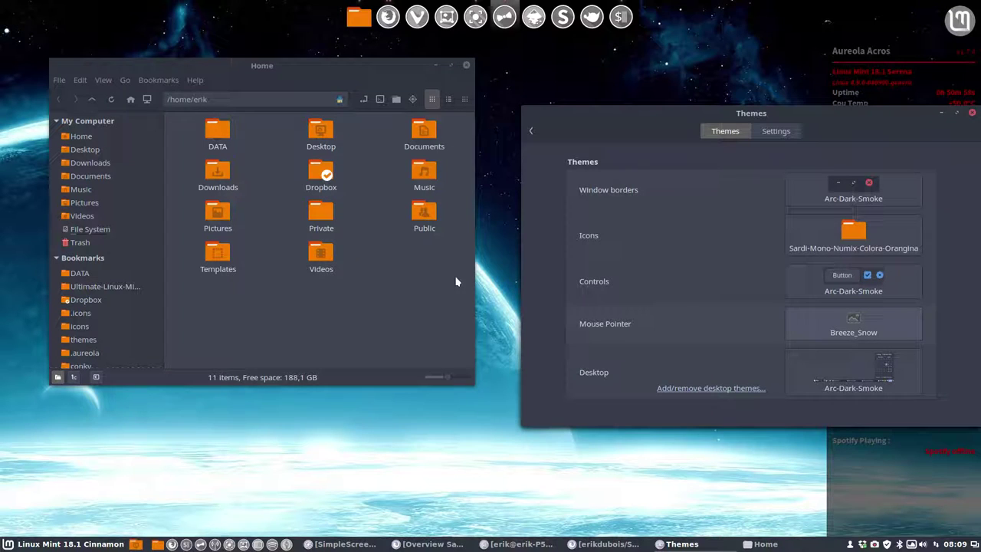
Set the icon theme to Sardi-Mono-Numix-Colora-Orchid
click(855, 238)
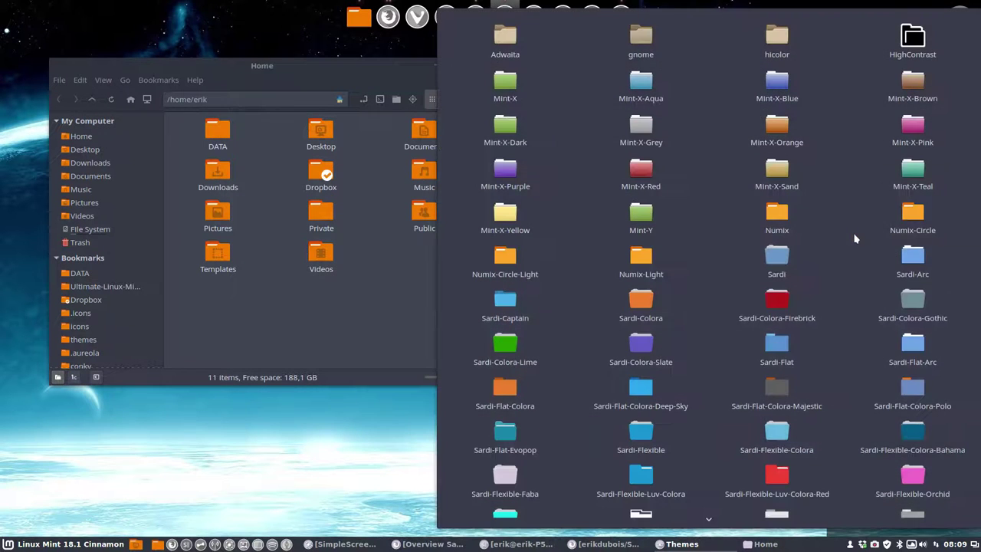
scroll(775, 434, down, 5)
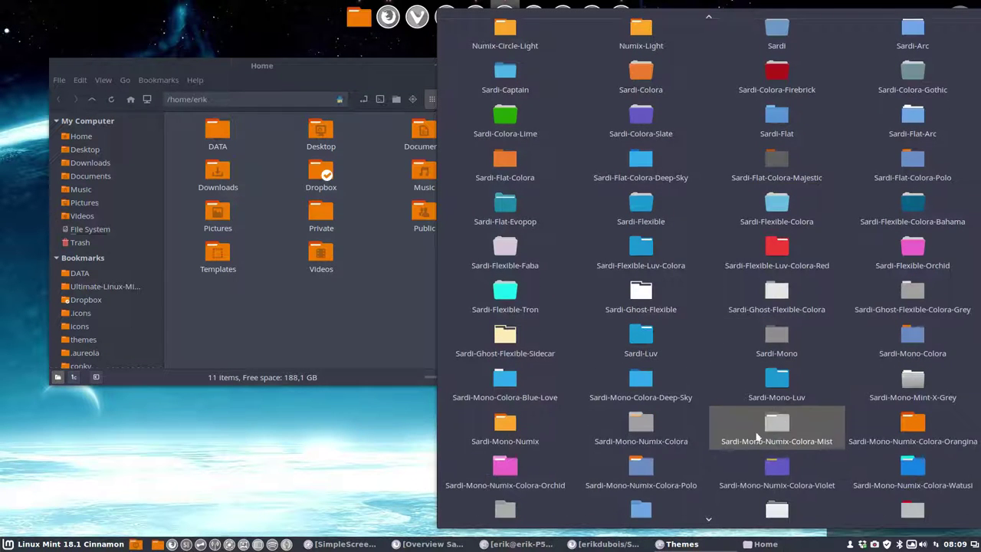
scroll(773, 436, up, 1)
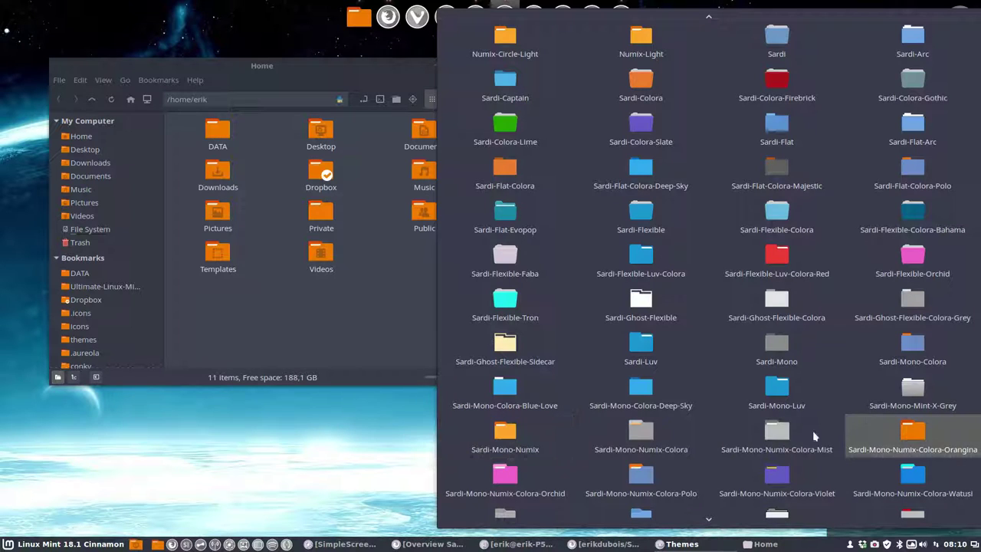
click(507, 485)
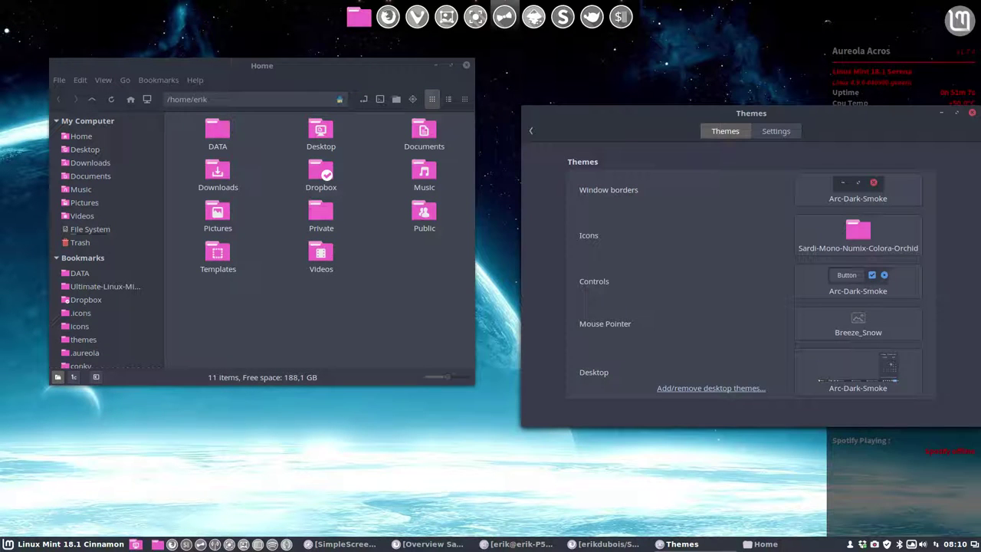
Apply the Sardi-Mono-Numix-Colora-Polo icon theme and check its icons in the application menu
click(861, 241)
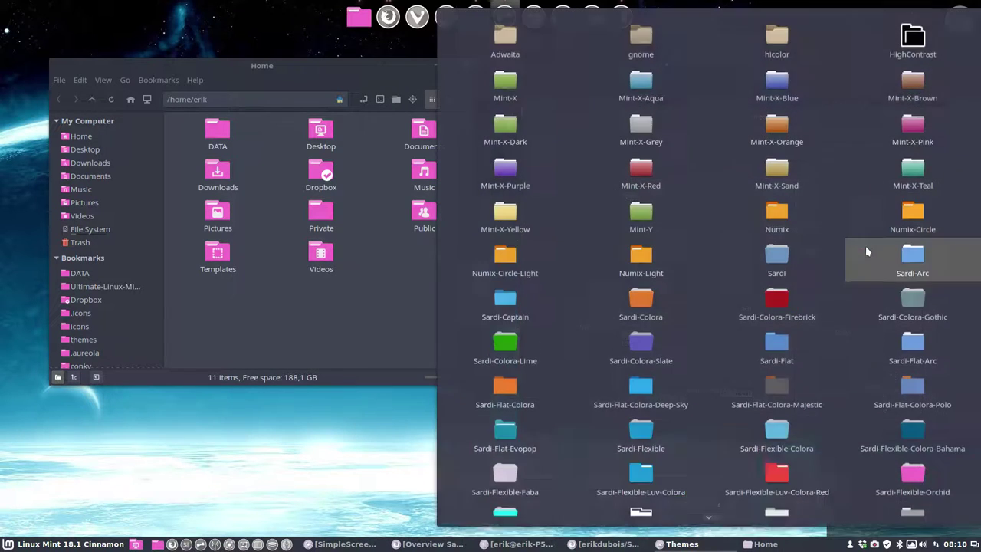
scroll(817, 373, down, 8)
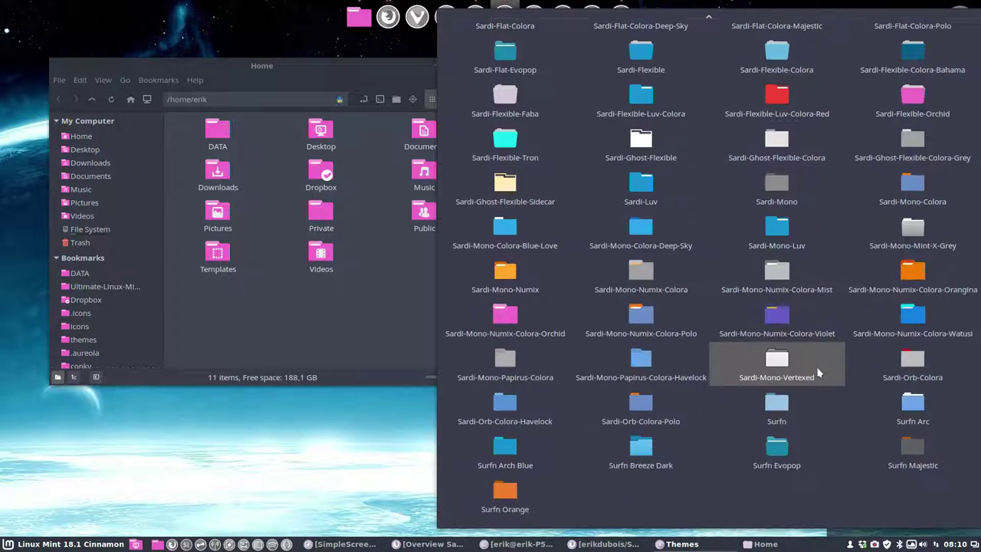
click(644, 329)
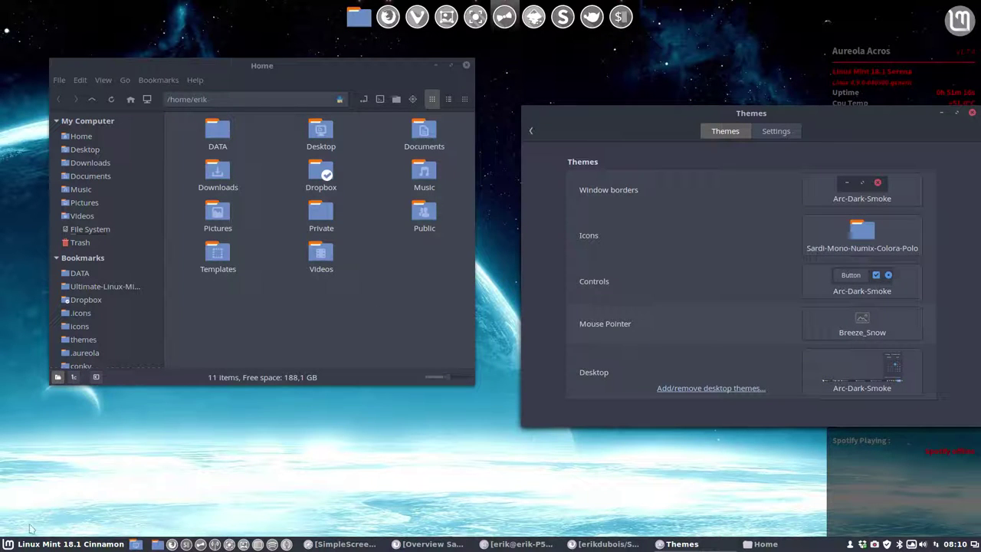
click(42, 545)
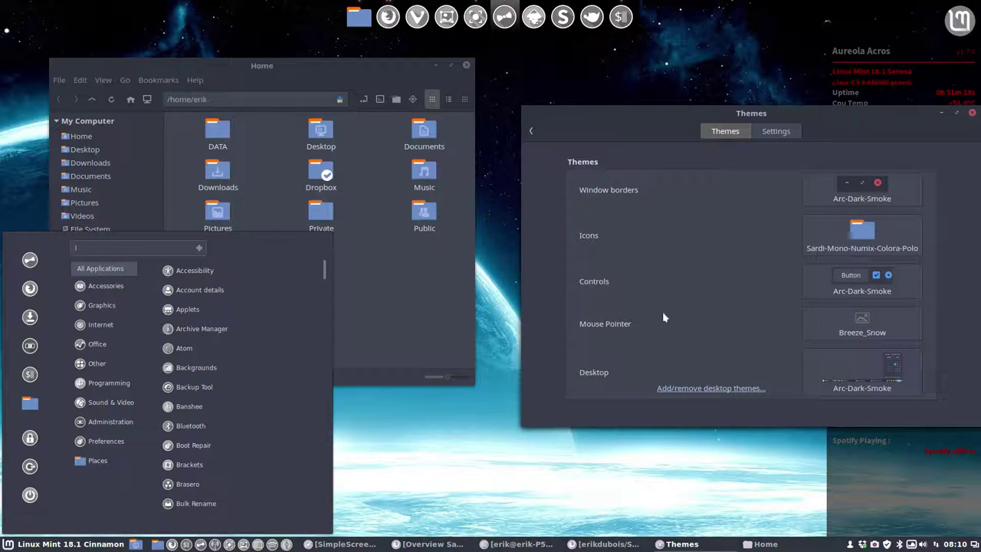
click(868, 234)
Switch the icon theme to Sardi-Mono-Numix-Colora-Violet and look over its icons in the application menu
click(868, 234)
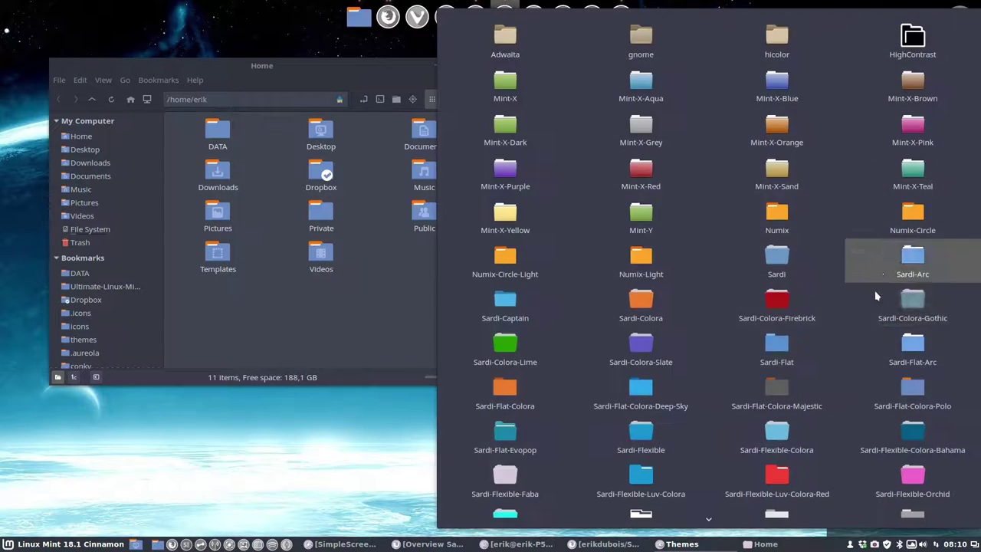
scroll(866, 306, down, 10)
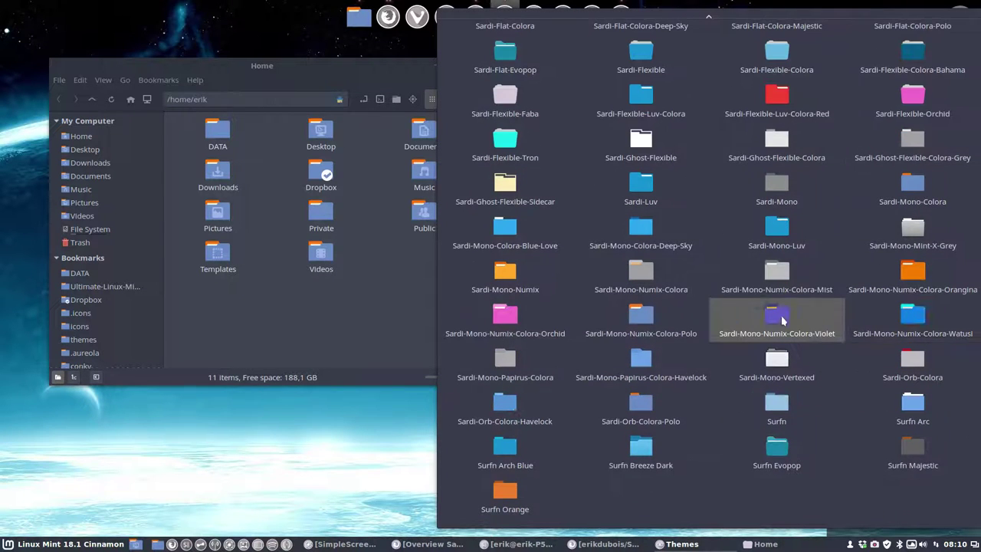
click(782, 320)
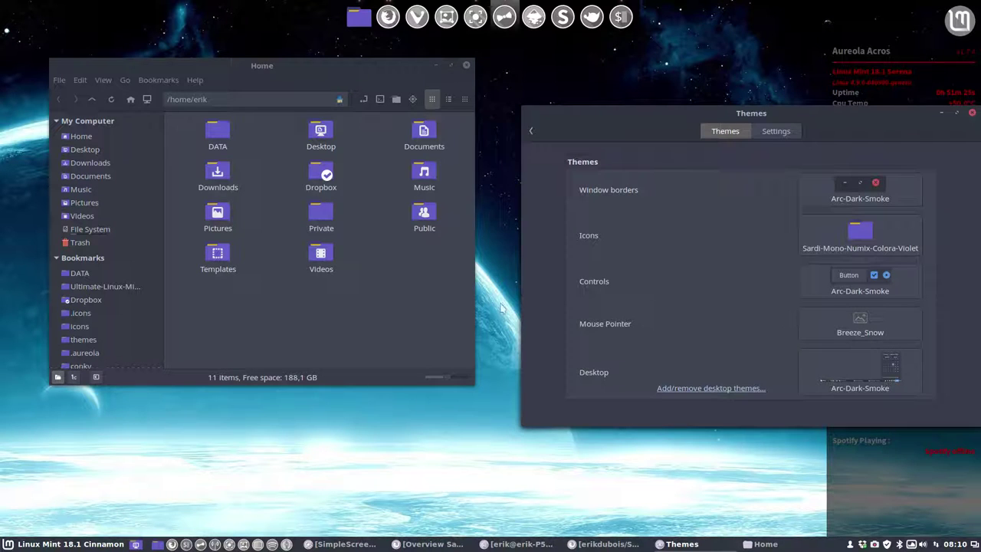
click(424, 318)
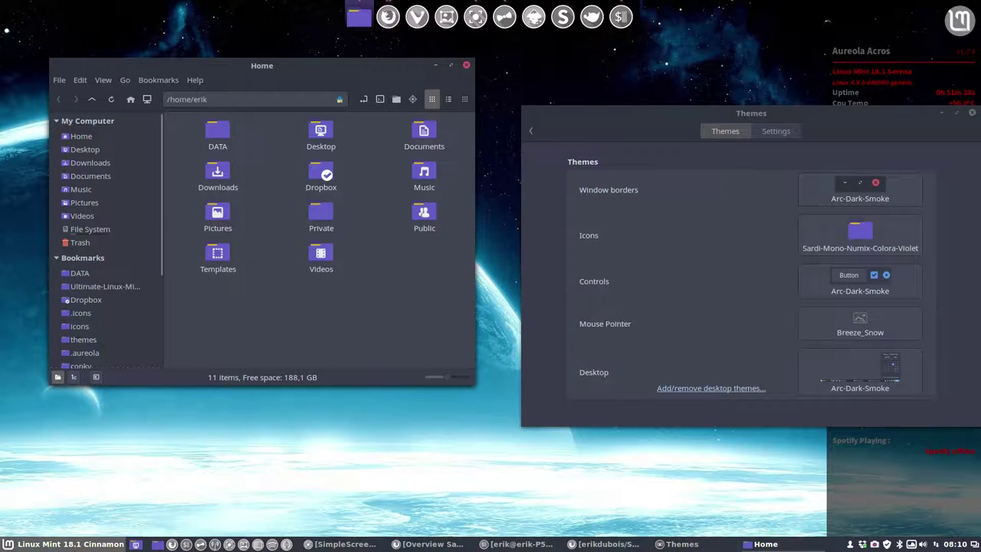
key(super)
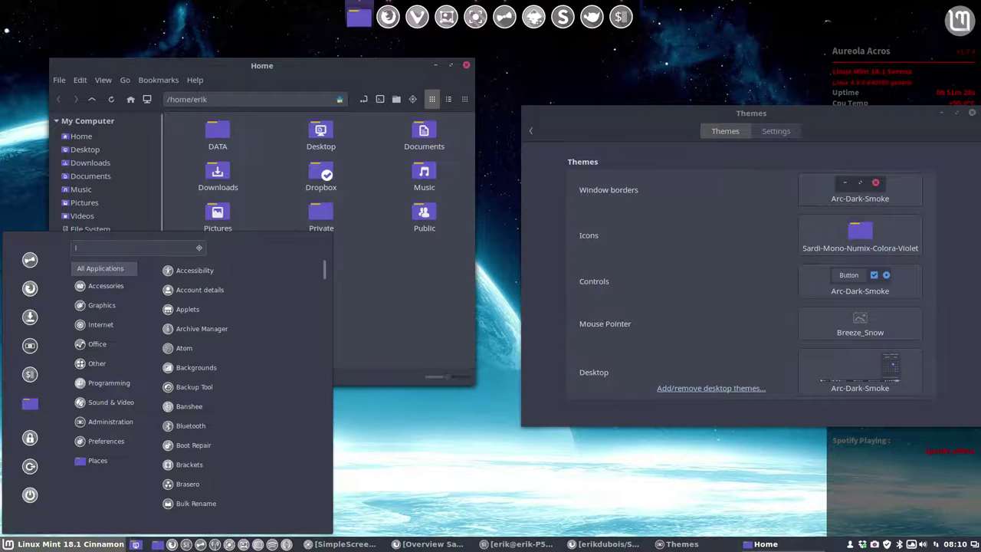
click(413, 264)
Set the icon theme to Sardi-Mono-Numix-Colora-Watusi
click(860, 233)
scroll(805, 404, down, 5)
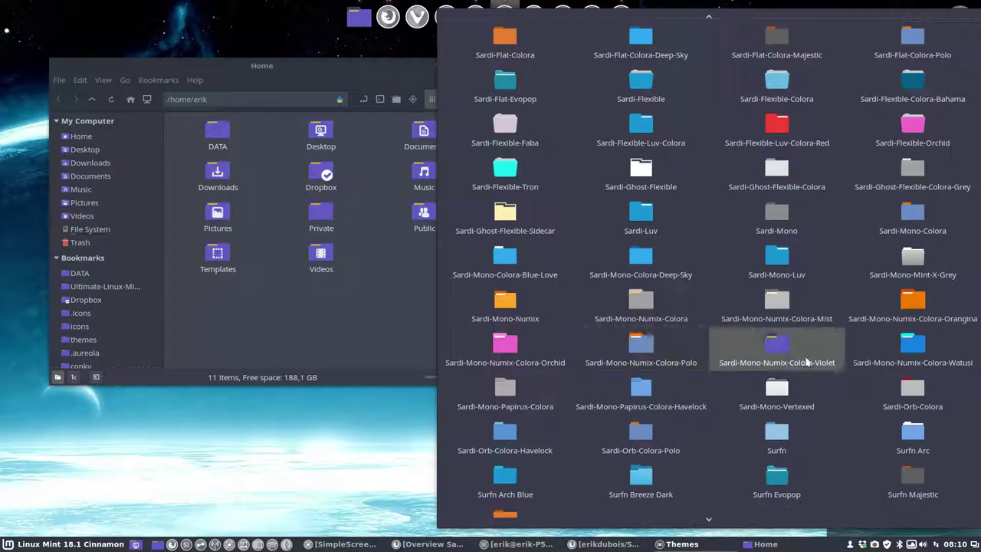
click(914, 354)
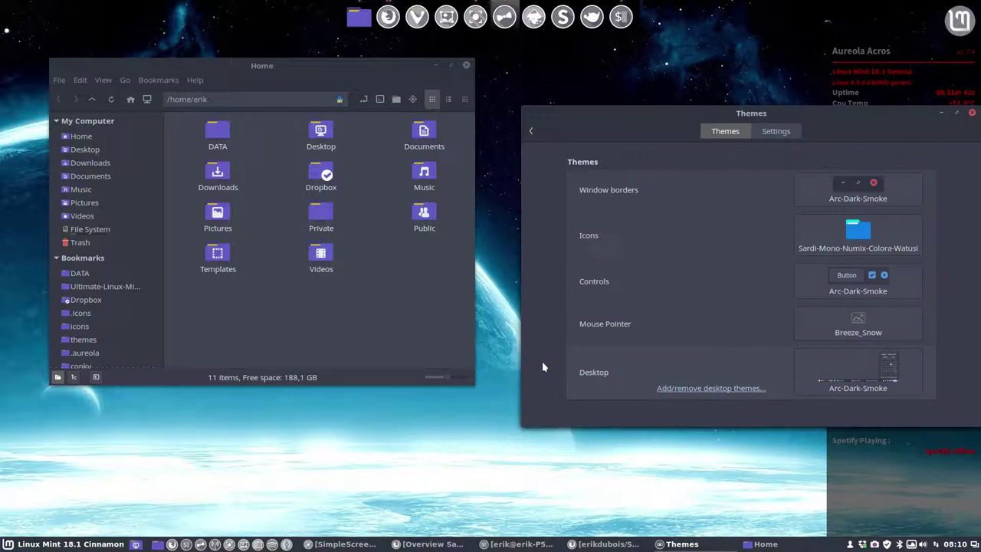
Set the icon theme to Sardi-Mono-Papirus-Colora
click(878, 238)
scroll(877, 252, down, 5)
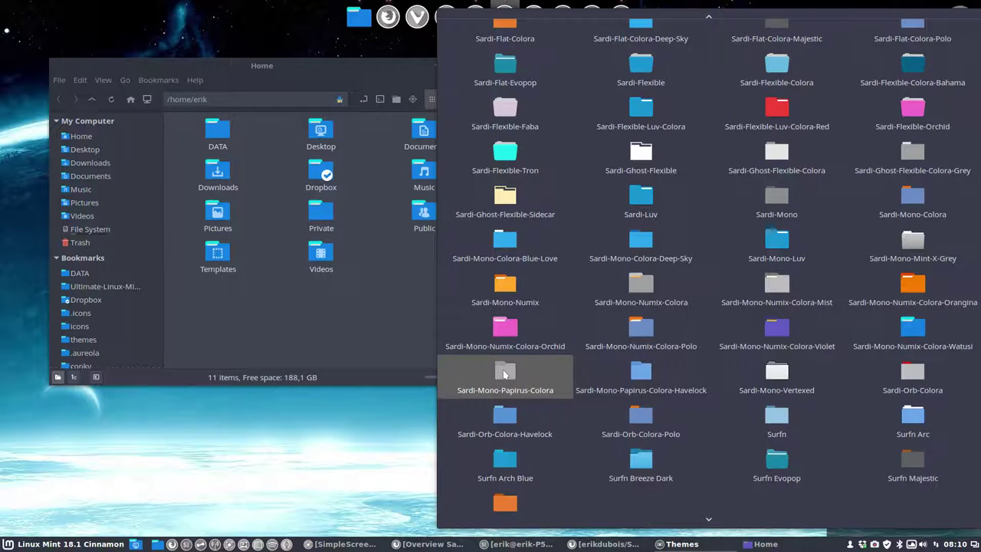
click(505, 373)
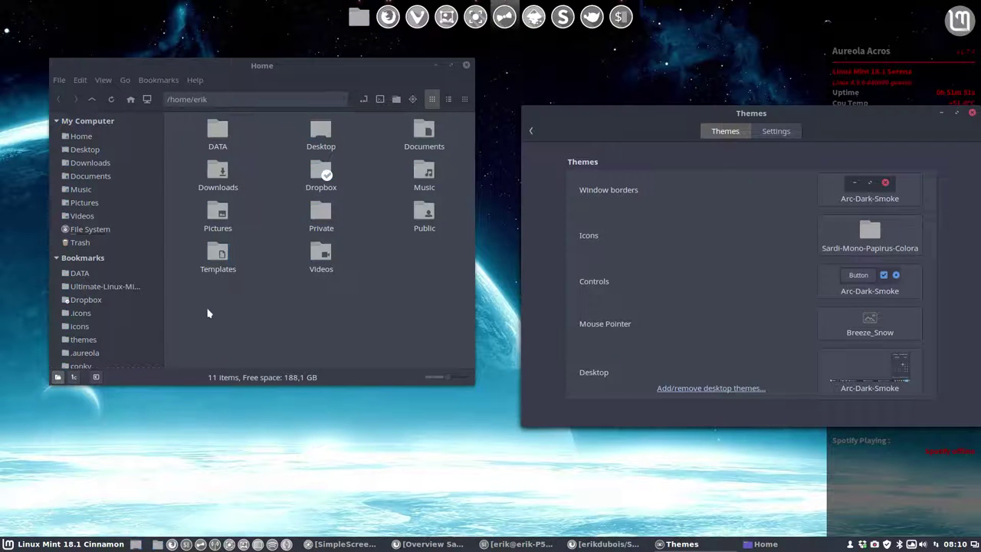
Change the icon theme to Sardi-Mono-Papirus-Colora-Havelock
click(844, 231)
scroll(752, 365, down, 10)
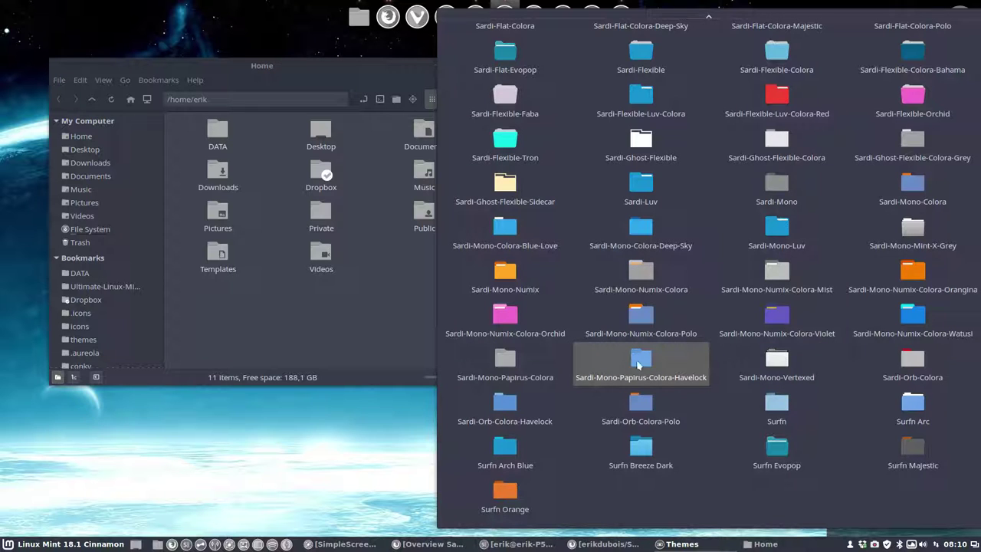
click(641, 360)
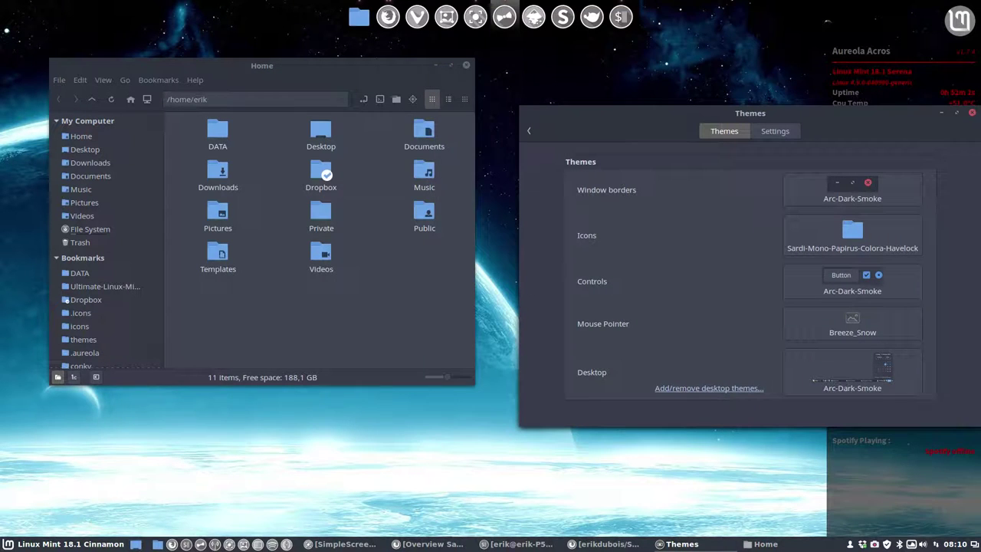
Apply the Sardi-Orb-Colora icon theme and check its icons in the dock
click(842, 243)
scroll(793, 365, down, 3)
scroll(793, 365, down, 3)
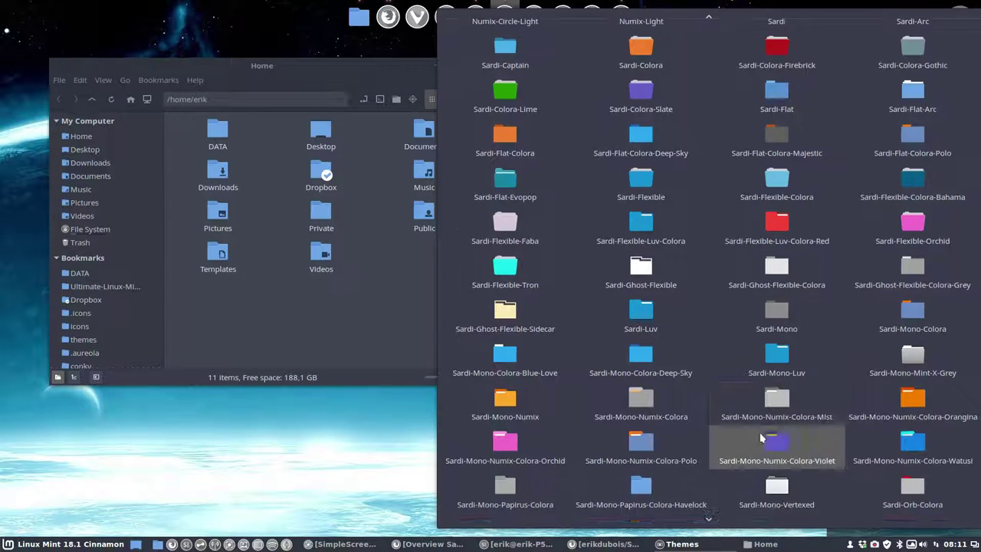
scroll(758, 429, down, 3)
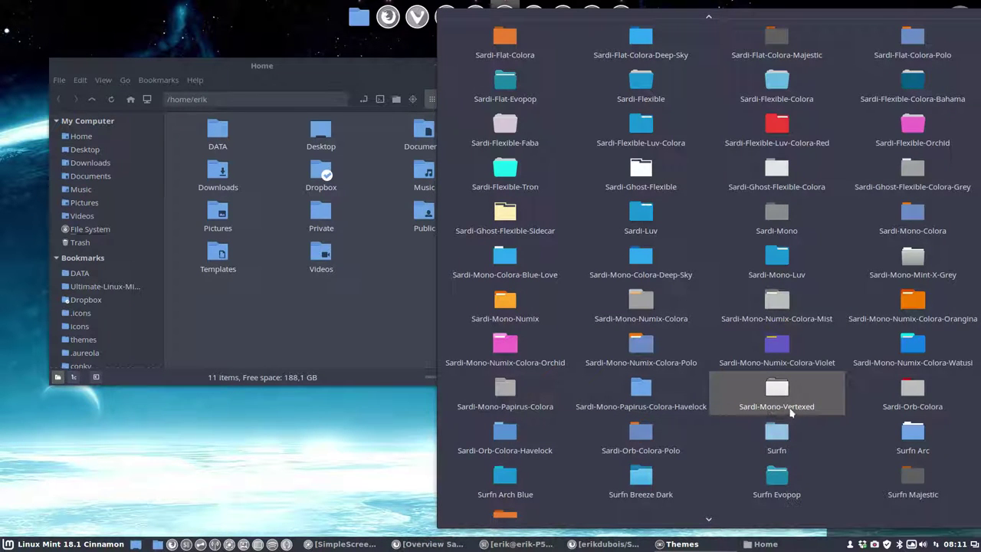
click(916, 395)
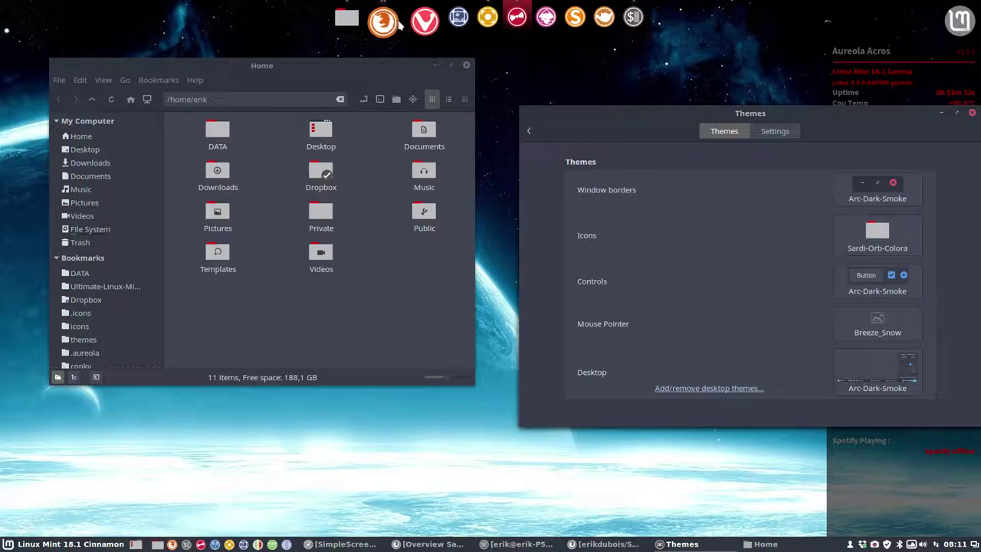
Switch the icon theme to Sardi-Orb-Colora-Havelock
click(866, 247)
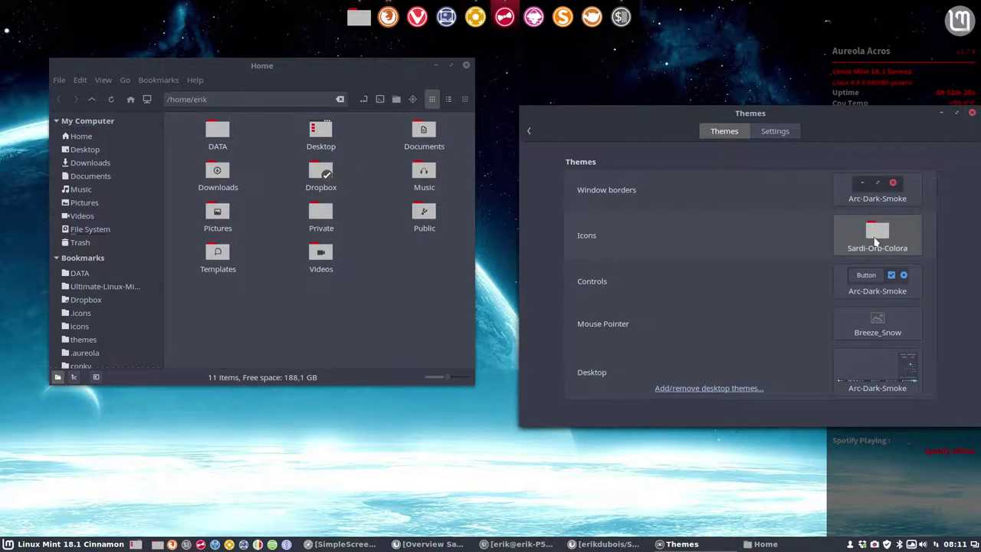
scroll(804, 373, down, 5)
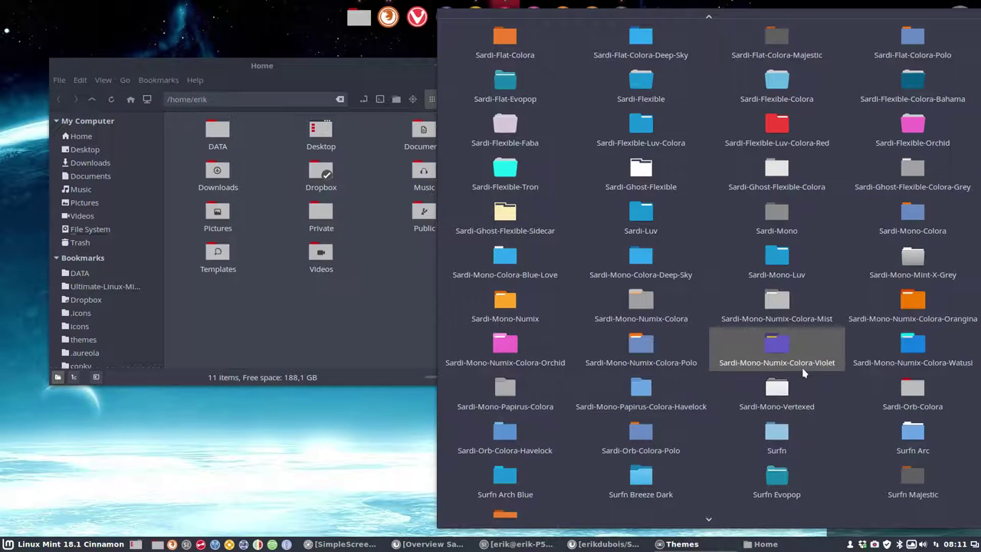
click(517, 435)
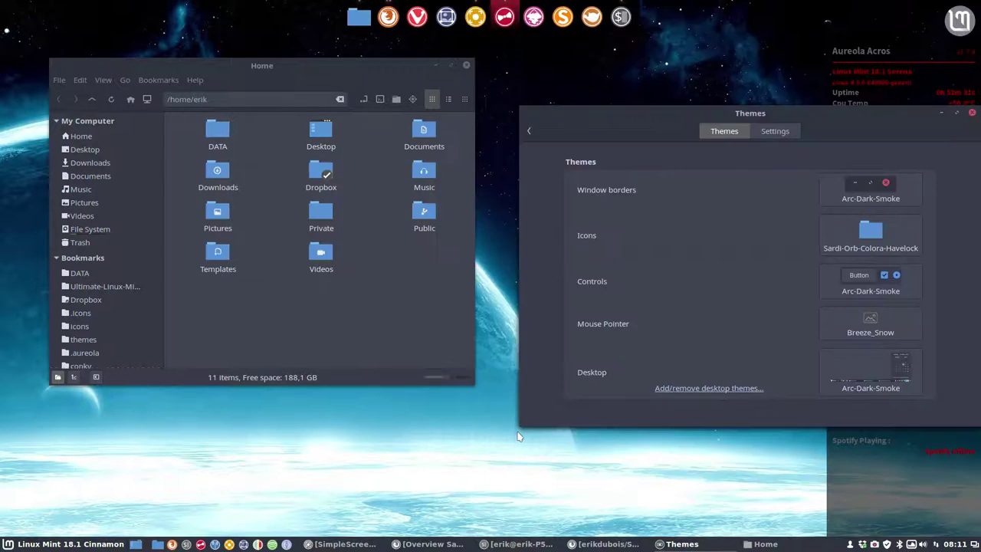
Set the icon theme to Sardi-Orb-Colora-Polo
click(870, 244)
scroll(794, 396, down, 5)
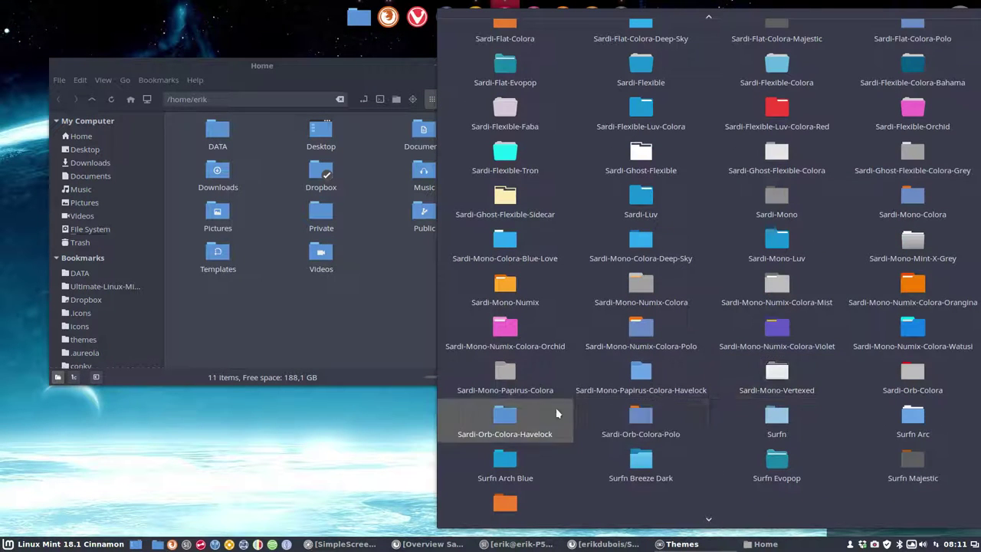
click(645, 421)
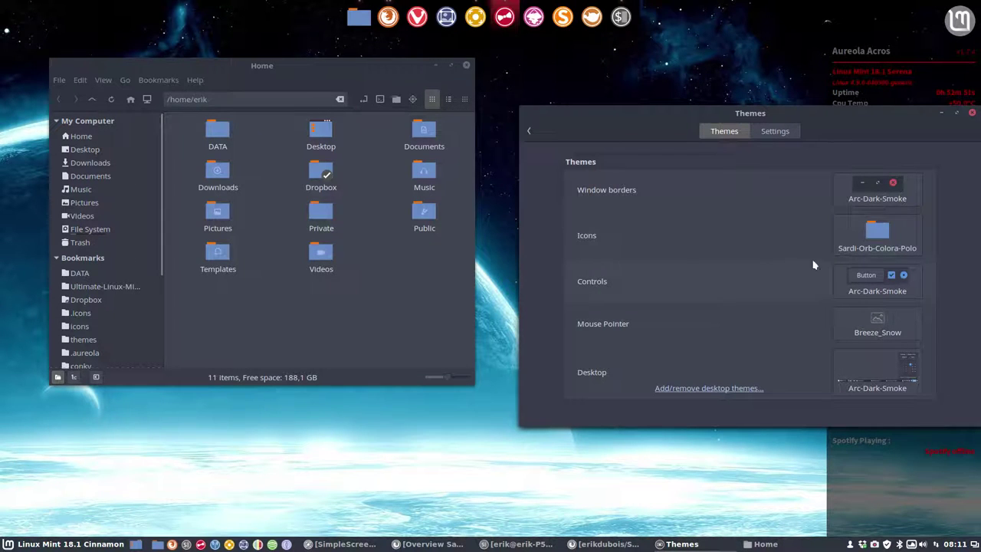
Look through the list of installed Sardi icon themes and close it without choosing another one
click(874, 242)
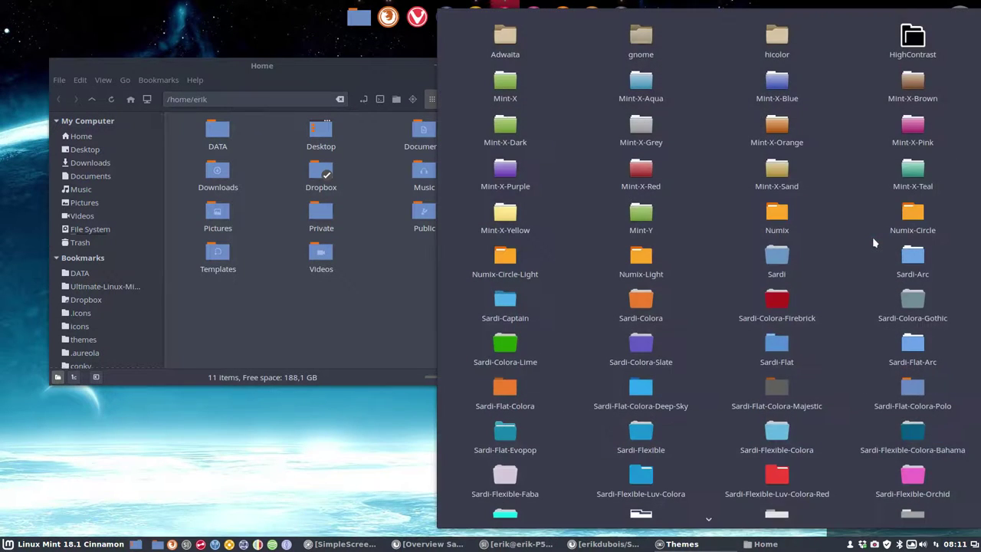
scroll(854, 306, down, 5)
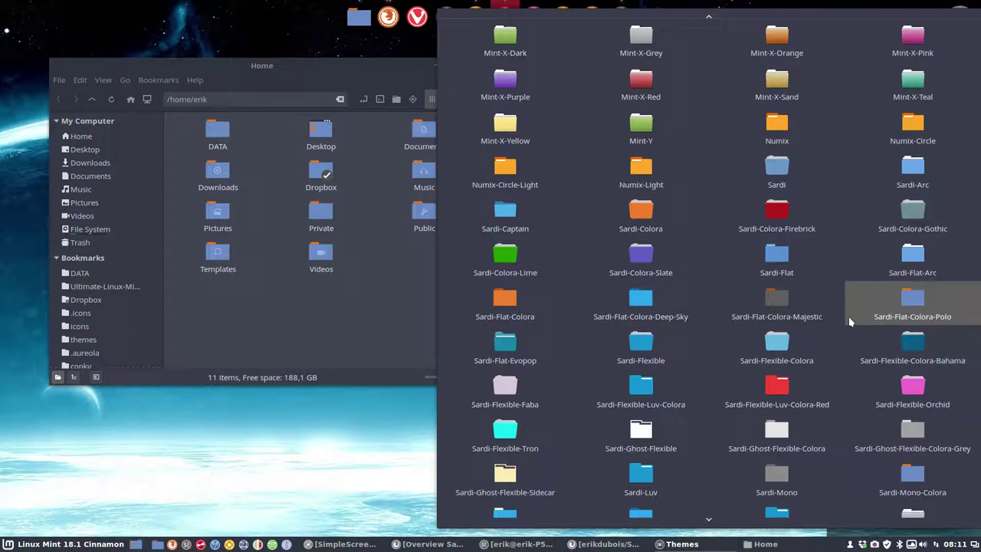
scroll(848, 322, down, 5)
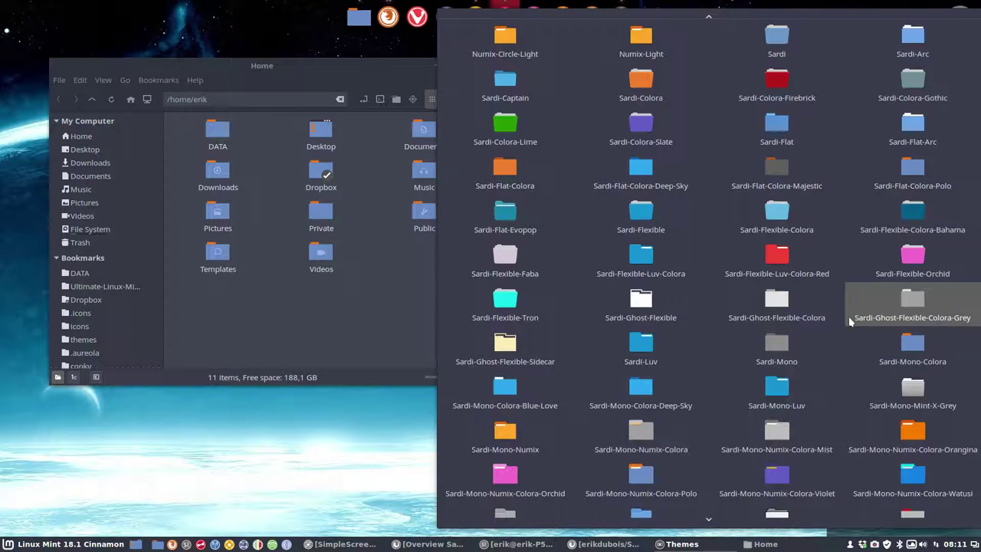
click(348, 321)
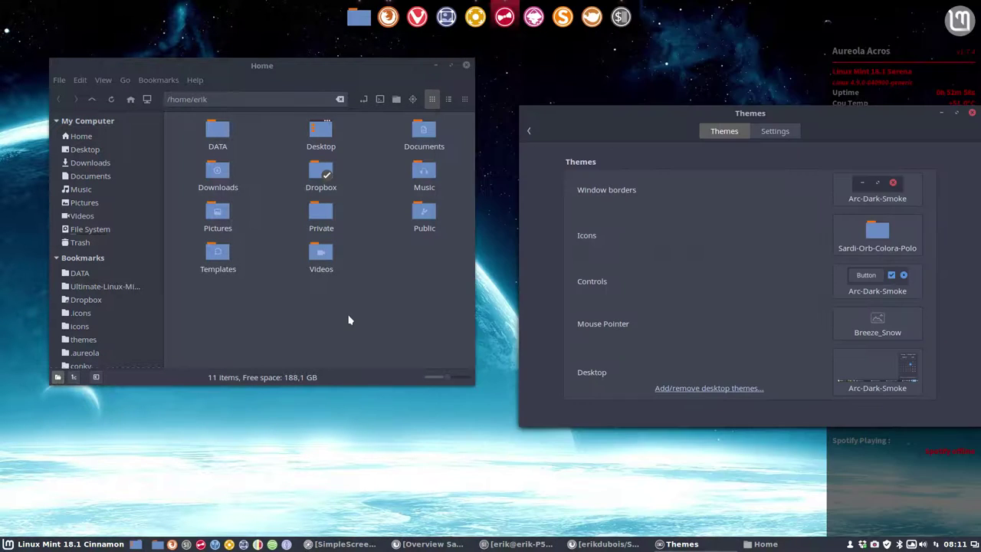
Open the Sardi-Flat-Colora folder inside .icons and examine its colour-changing scripts, such as change-colours.sh
click(80, 314)
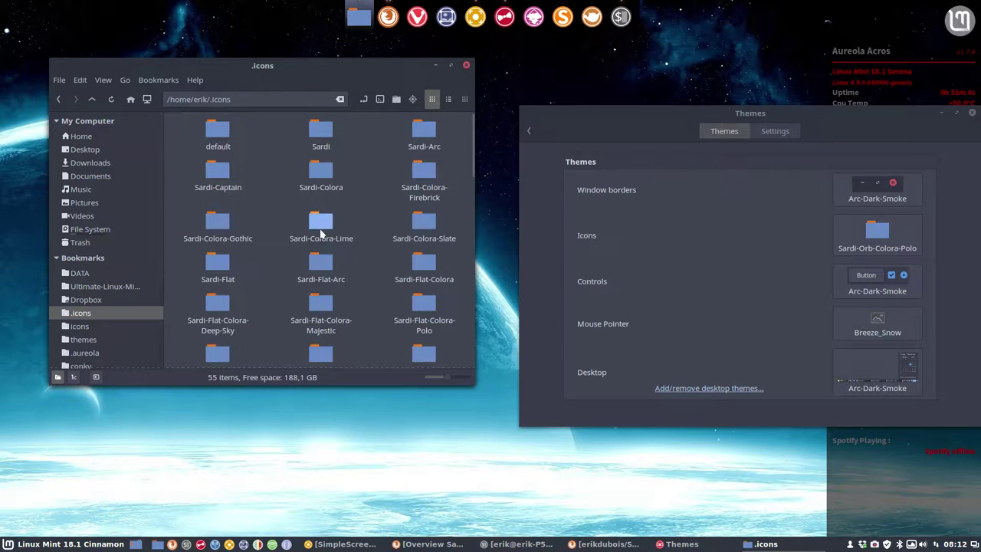
click(317, 263)
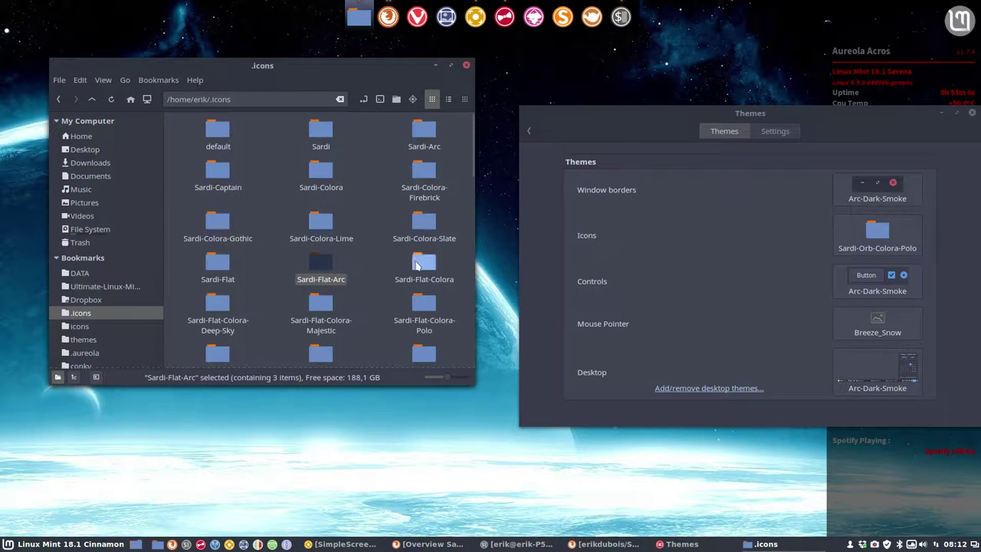
double_click(417, 264)
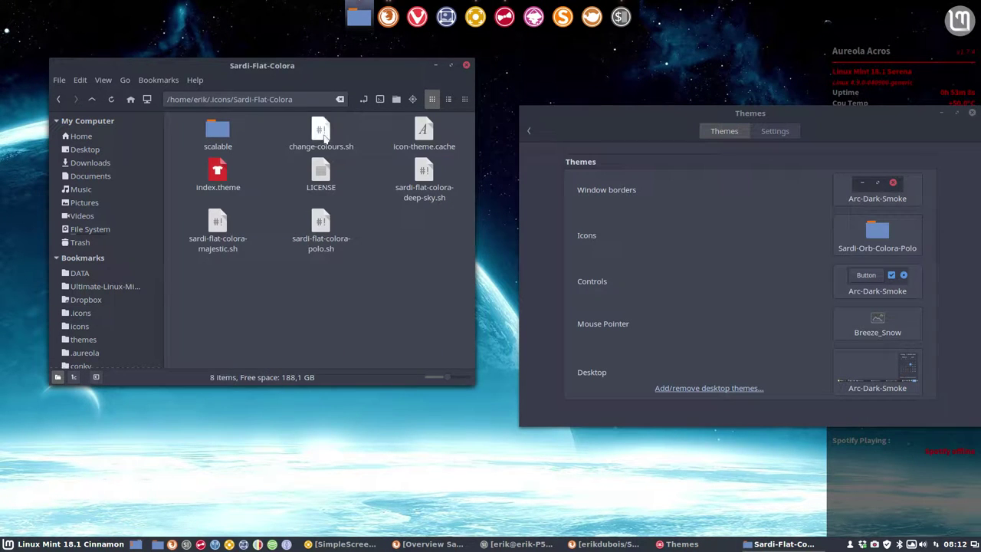
click(323, 136)
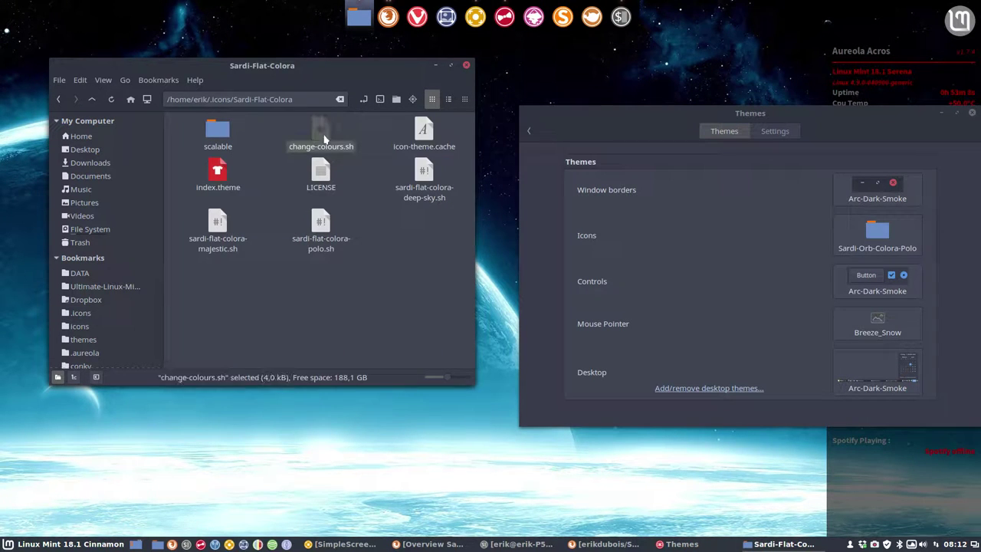
click(368, 254)
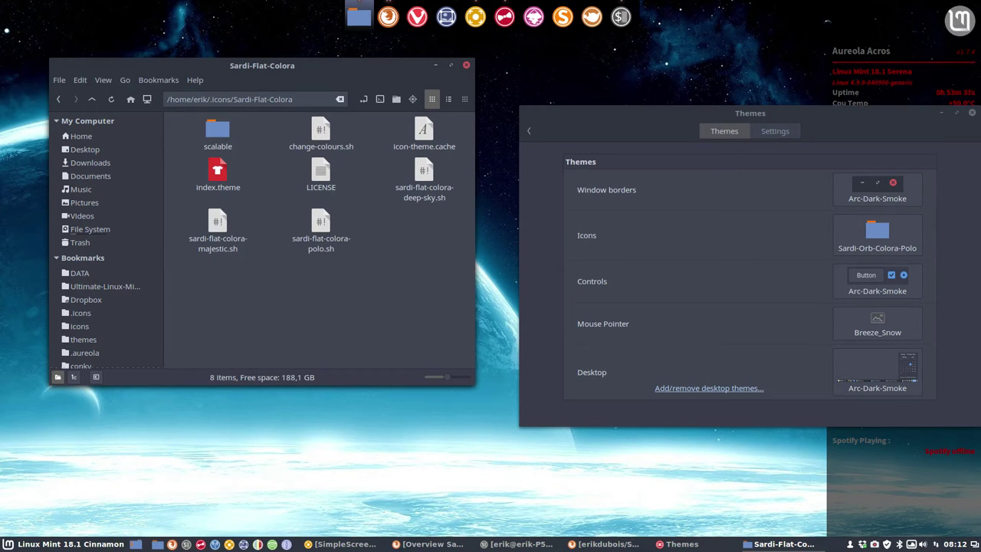
right_click(874, 543)
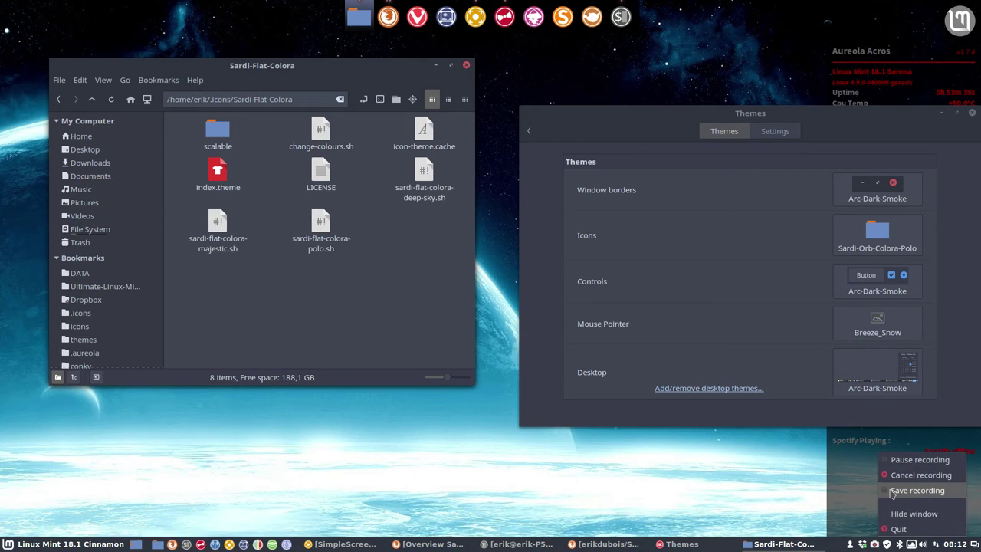